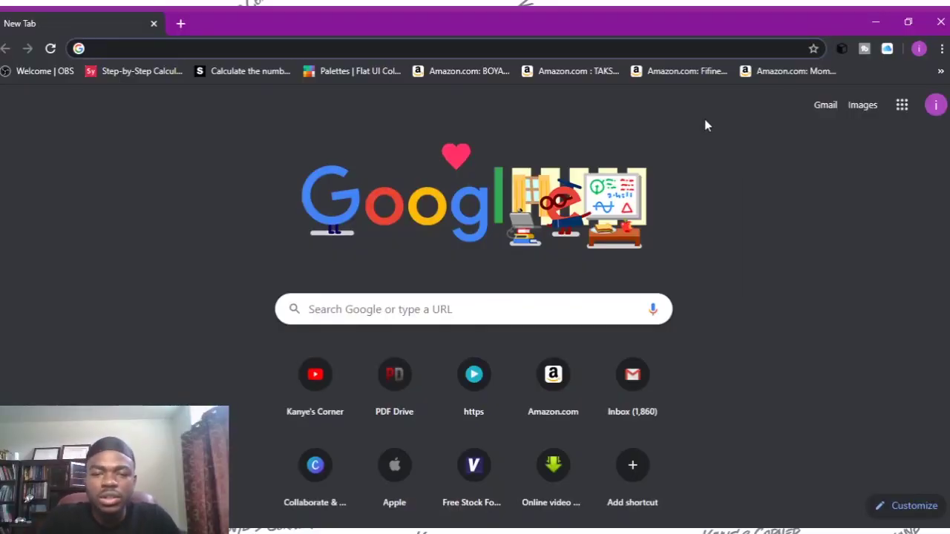
- Load canva.com in Chrome, correcting the mistyped address ending
type("c")
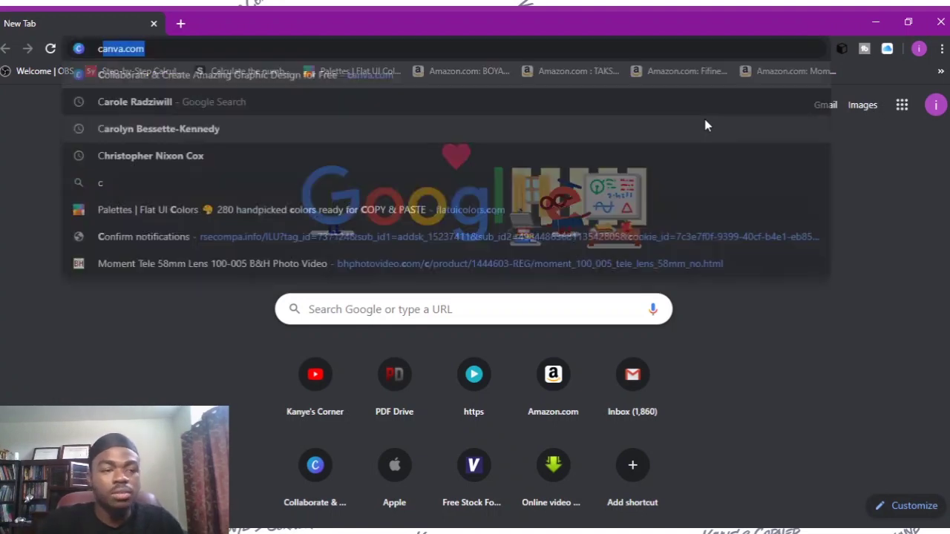
type("anva.cp")
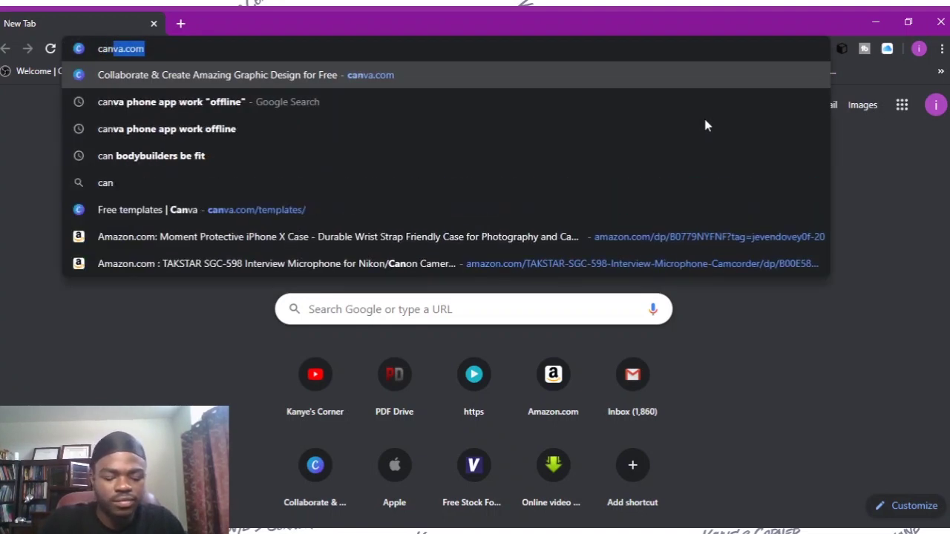
key("BackSpace")
key("BackSpace")
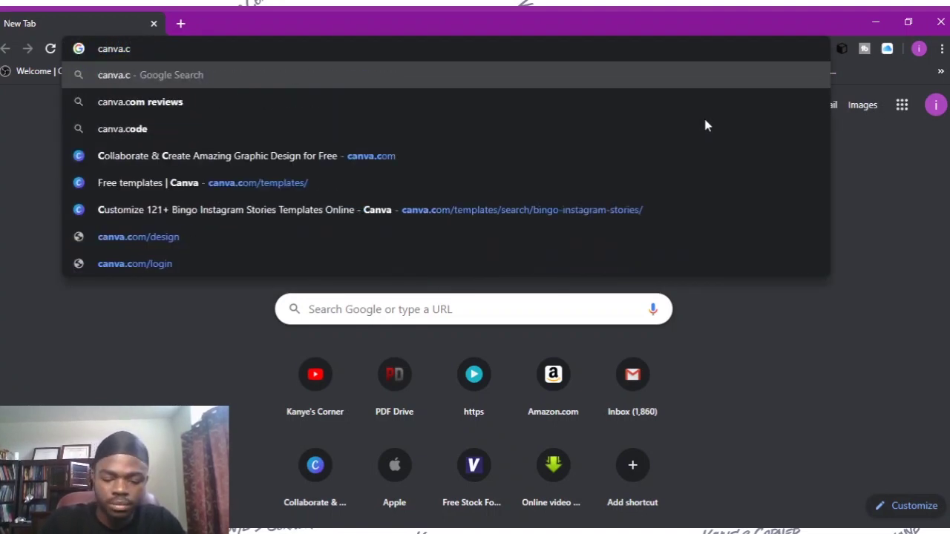
type("om")
key("Return")
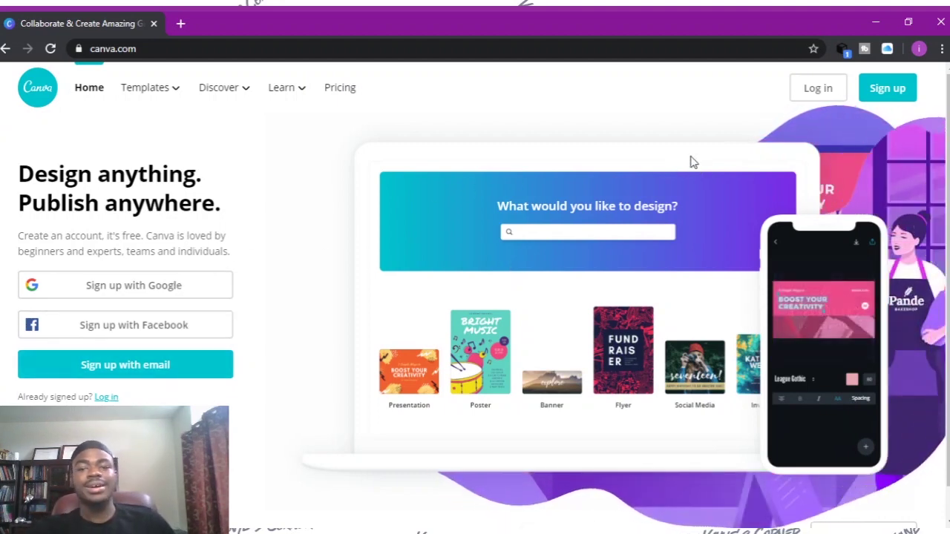
- Log in to Canva with the account e-mail and password
left_click(813, 89)
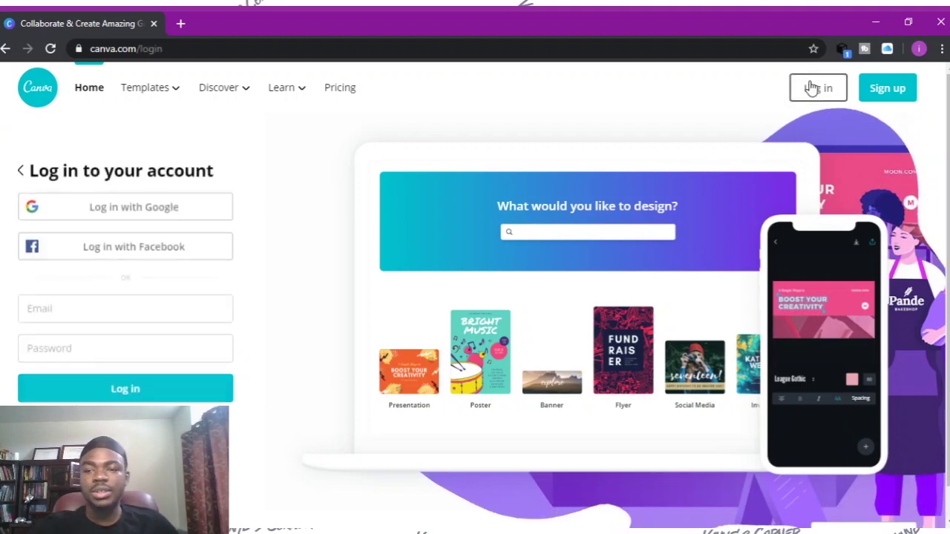
left_click(119, 308)
left_click(97, 357)
type("**********")
left_click(161, 392)
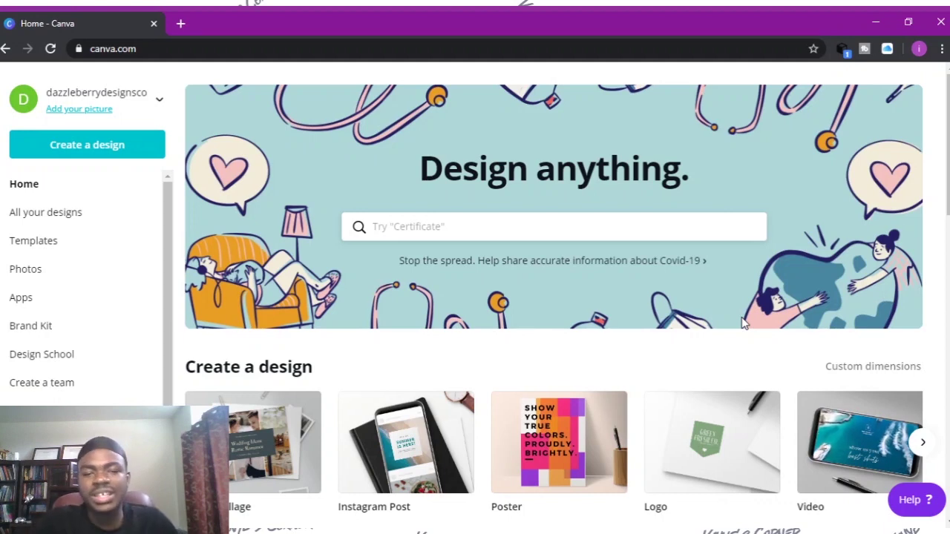
- Search for 'bingo' and choose the Bingo Instagram Story templates
left_click(488, 226)
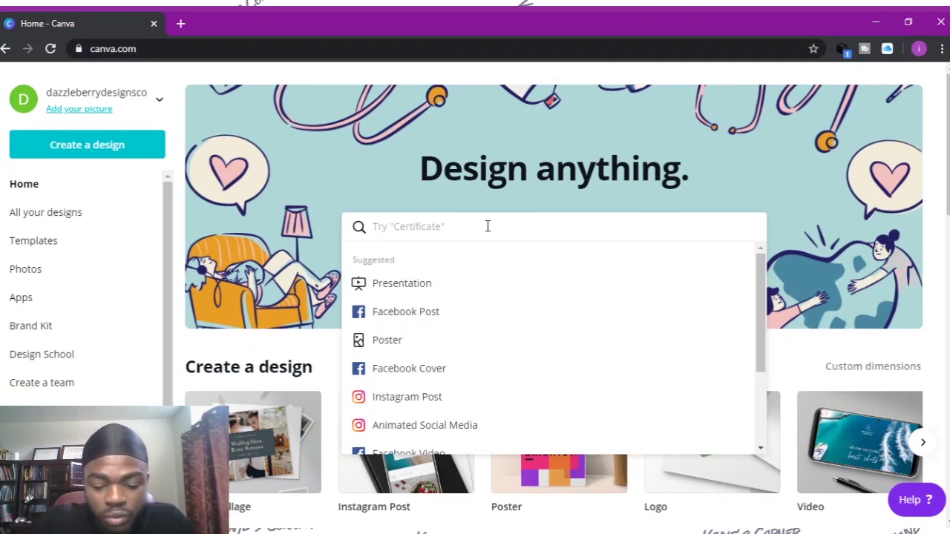
type("b")
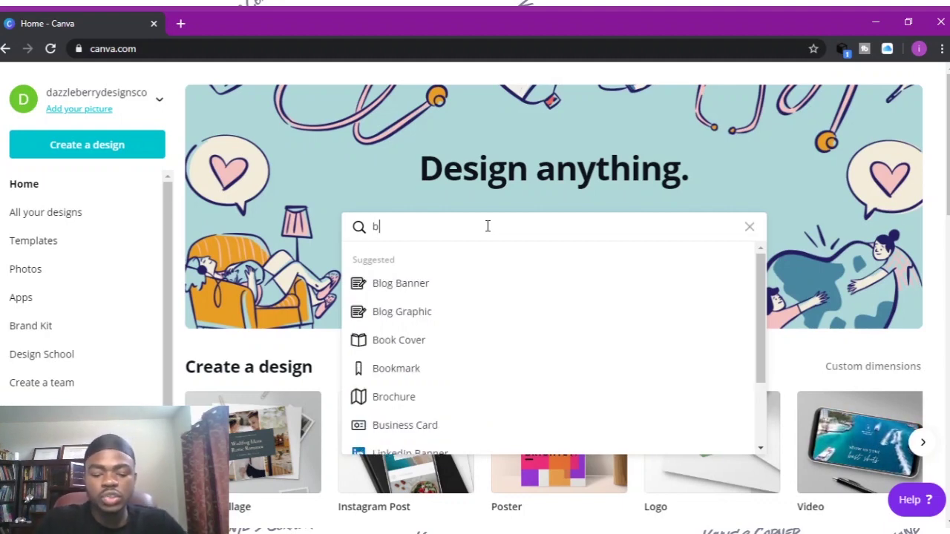
type("ingo")
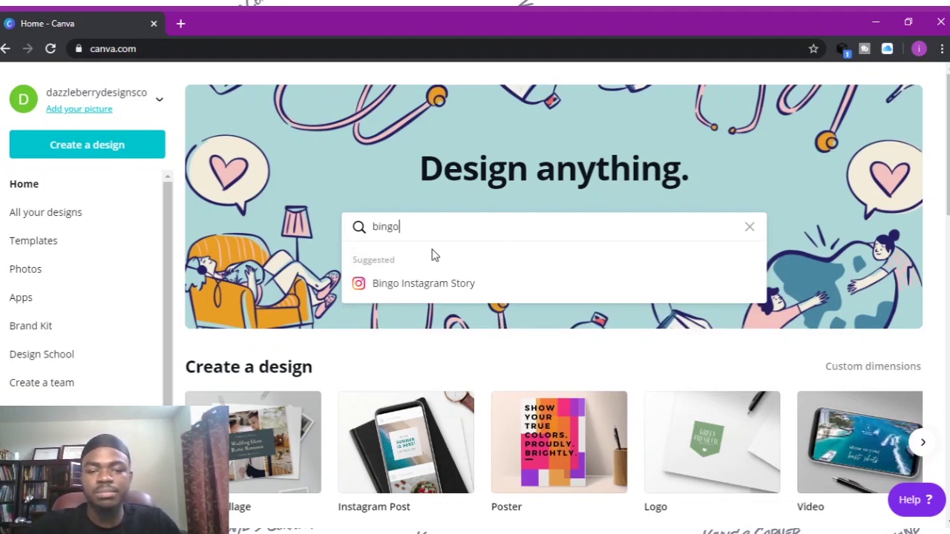
left_click(431, 285)
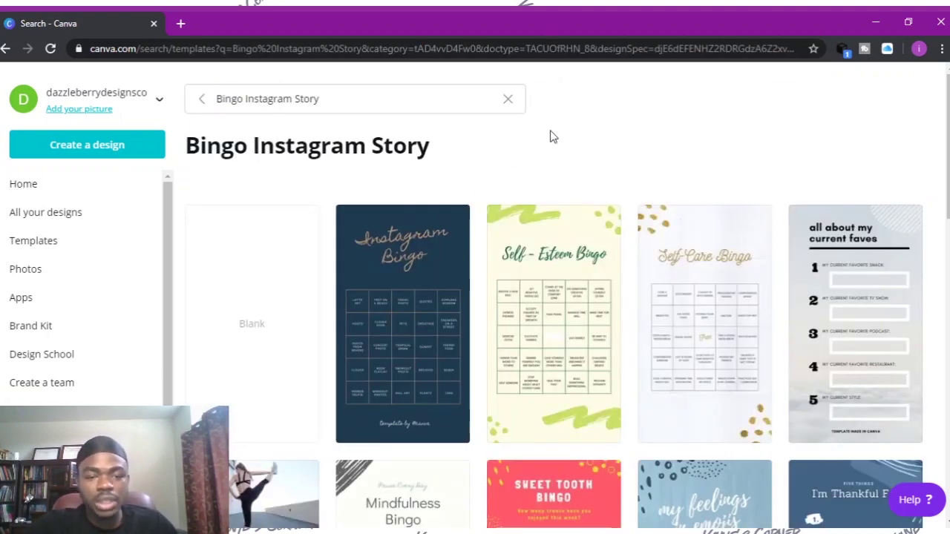
- Scroll the results and open the pink floral 'This or That – Spring Edition' template
scroll(462, 141, "down", 1)
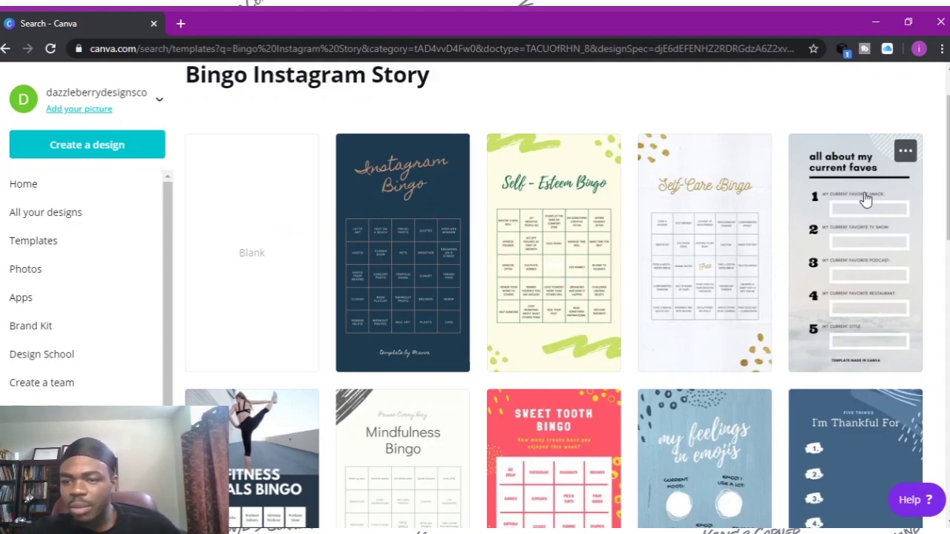
scroll(865, 200, "down", 3)
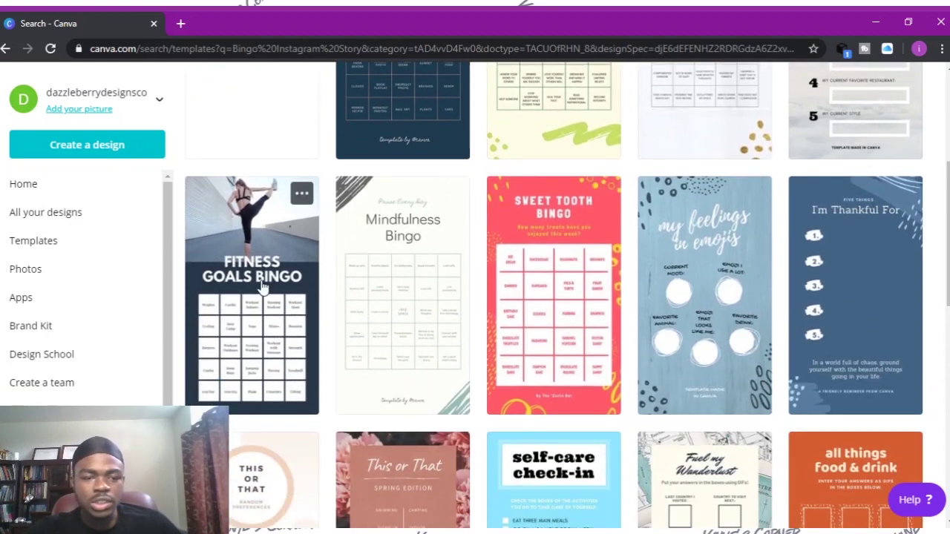
scroll(278, 291, "down", 8)
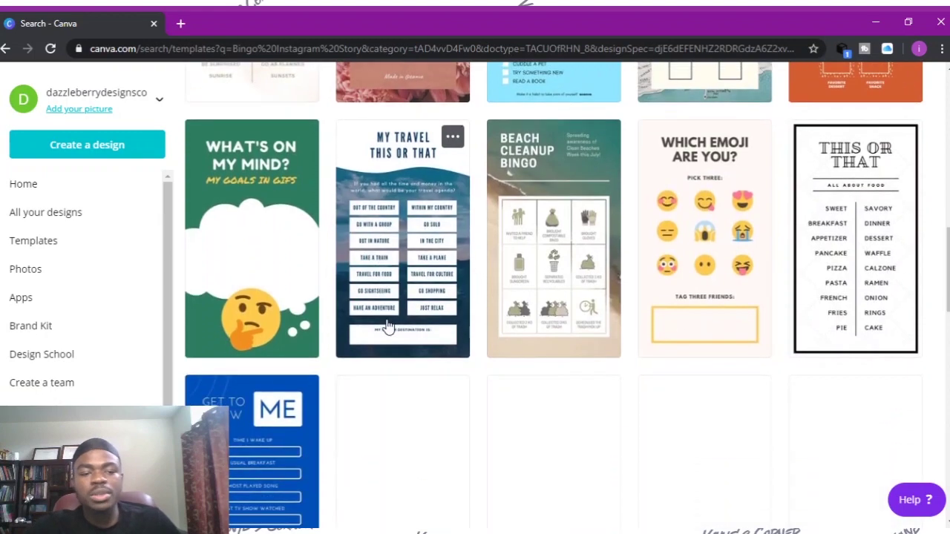
scroll(386, 327, "down", 2)
scroll(431, 334, "down", 2)
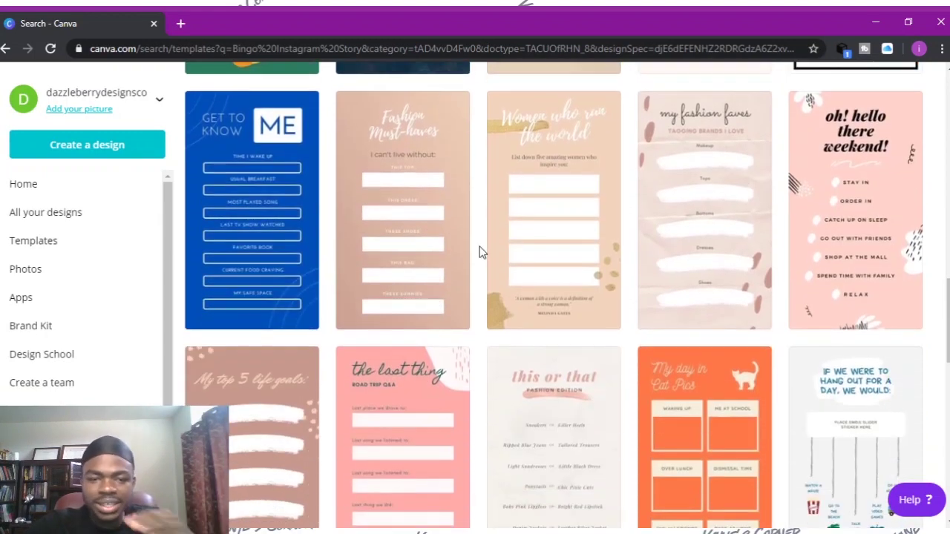
scroll(479, 247, "down", 4)
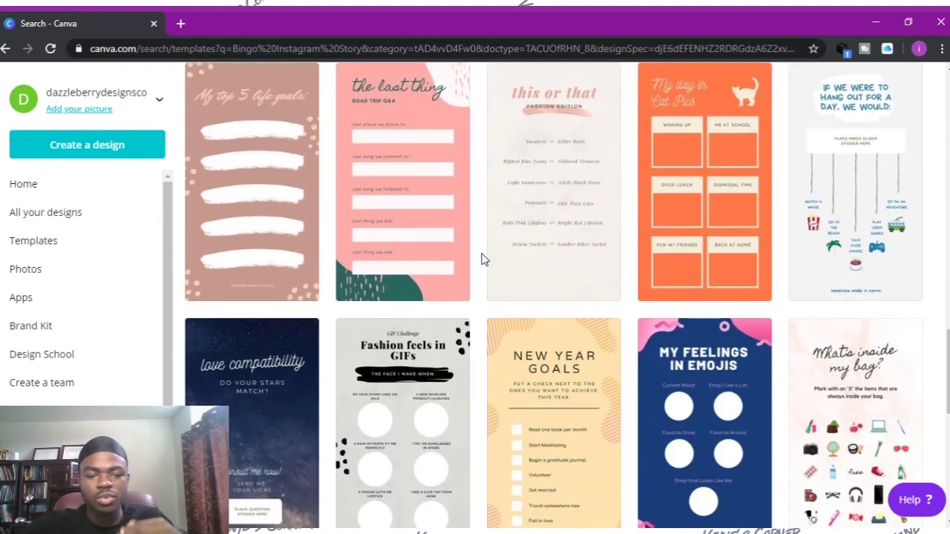
scroll(487, 268, "down", 10)
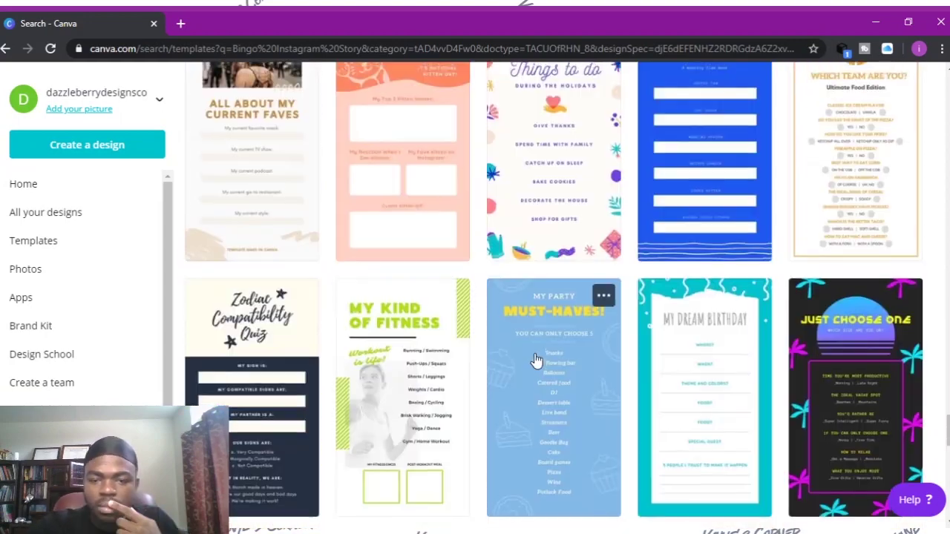
scroll(518, 339, "down", 10)
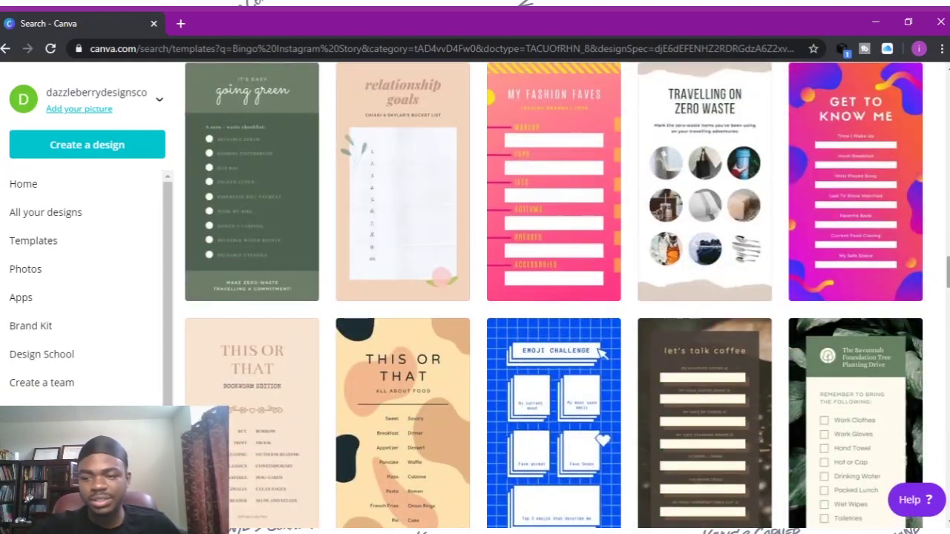
scroll(553, 297, "up", 20)
scroll(553, 297, "down", 5)
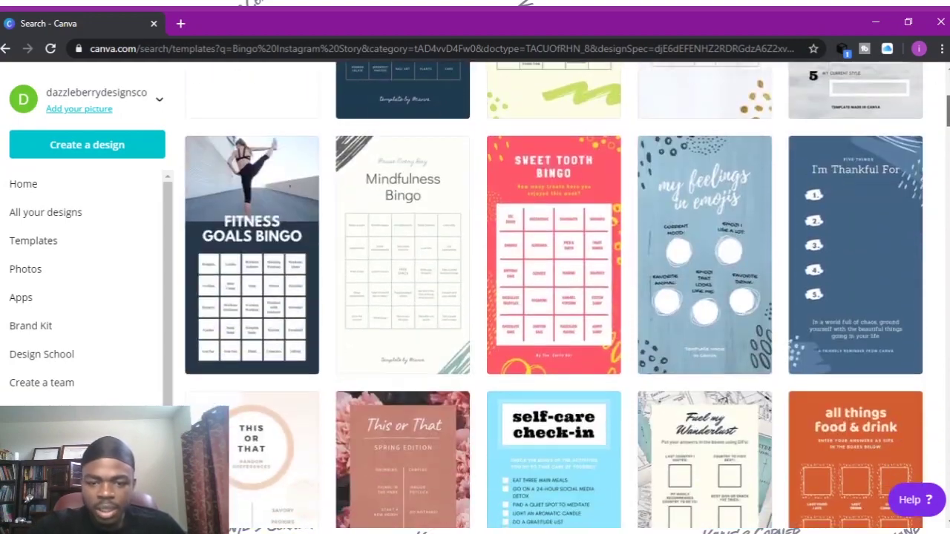
scroll(822, 186, "down", 4)
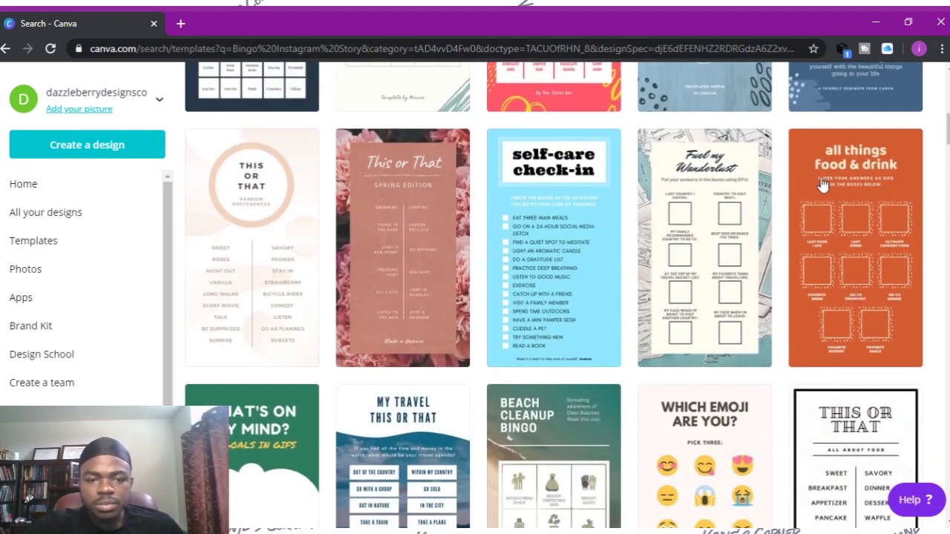
left_click(421, 211)
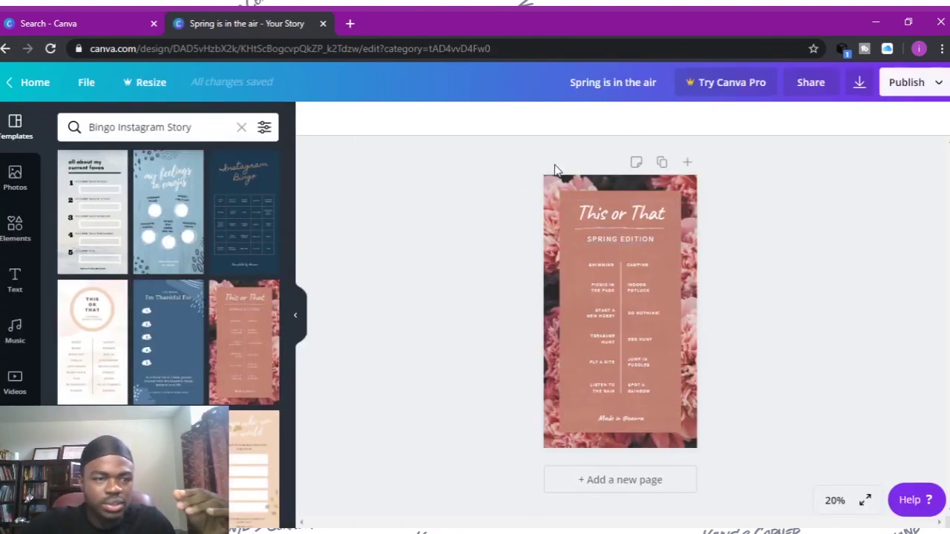
- Check each option text and the This or That title, then select the pink background panel
left_click(603, 267)
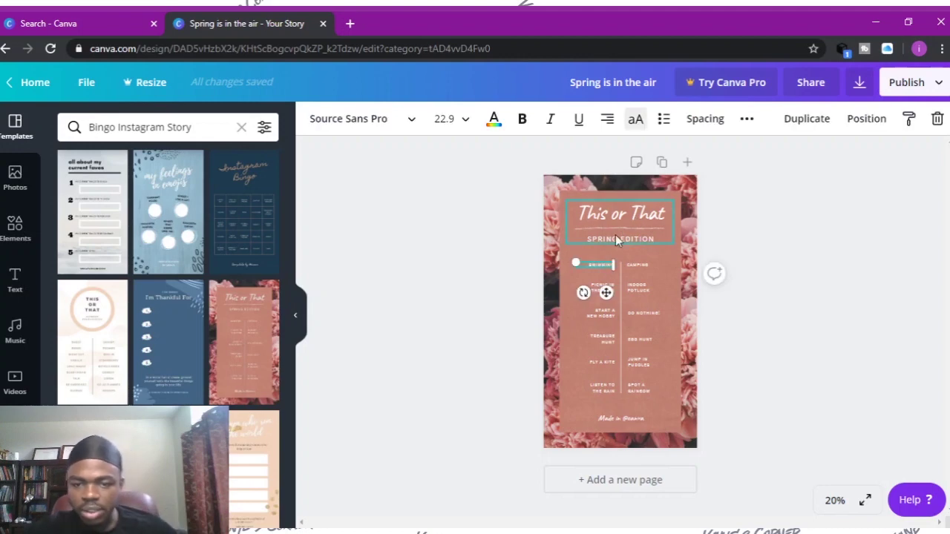
left_click(639, 269)
left_click(603, 288)
left_click(641, 290)
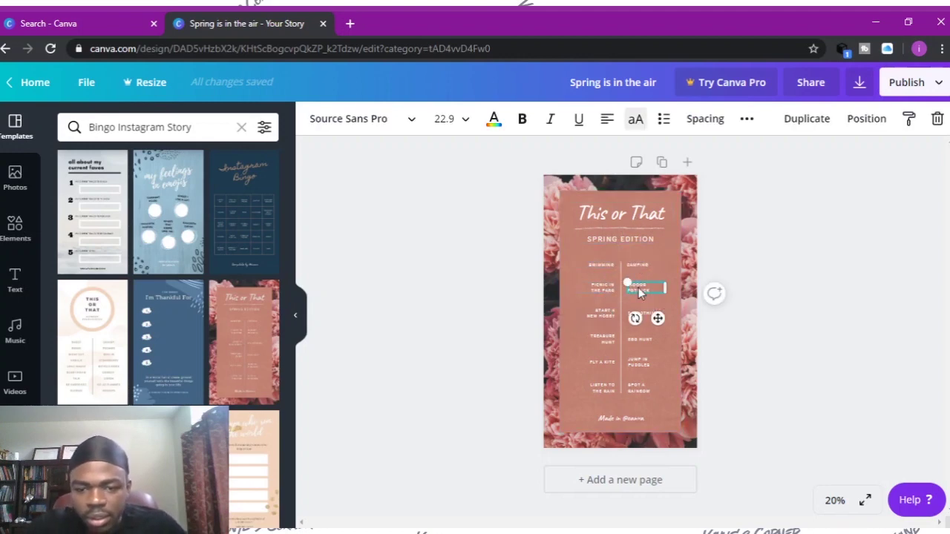
left_click(599, 316)
left_click(640, 339)
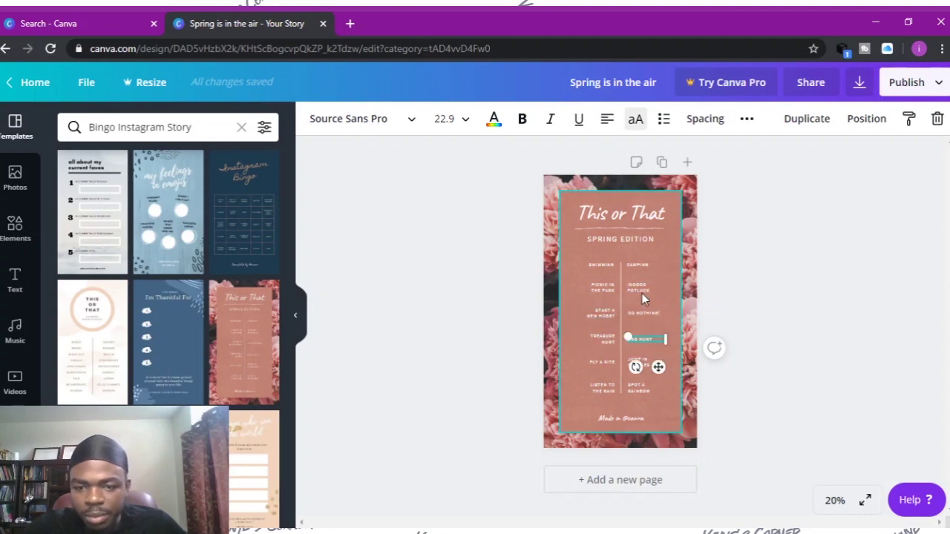
left_click(613, 214)
left_click(677, 316)
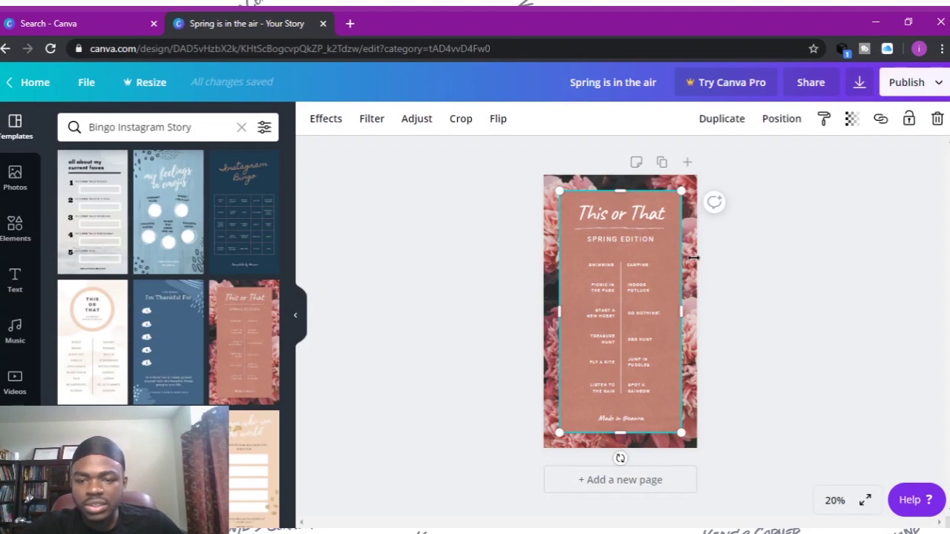
- Resize the pink panel to about 483 by 1,424 and hide the template list
left_click(688, 258)
left_click(659, 256)
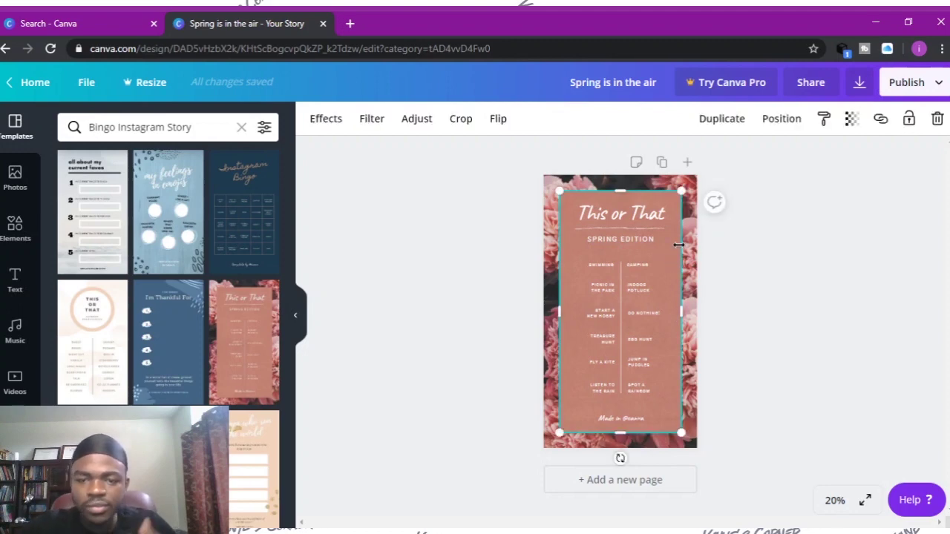
left_click(672, 256)
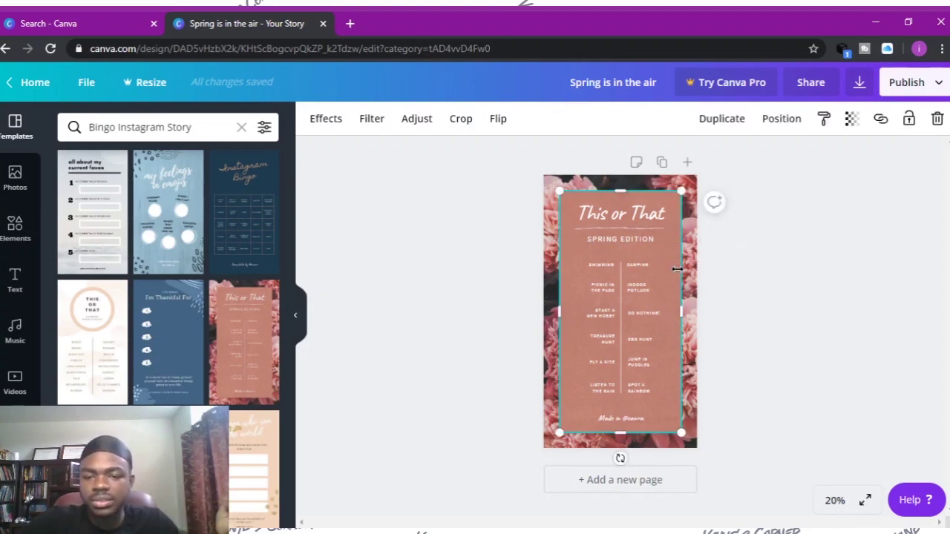
mouse_move(681, 317)
left_mouse_down()
mouse_move(631, 327)
mouse_move(681, 315)
left_mouse_up()
mouse_move(619, 429)
left_mouse_down()
mouse_move(620, 447)
mouse_move(619, 335)
mouse_move(619, 441)
left_mouse_up()
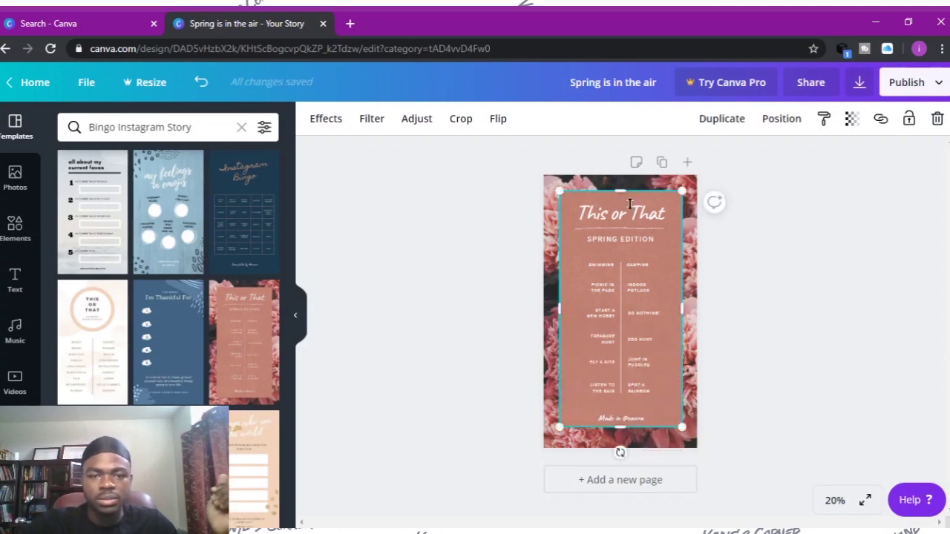
left_click(426, 219)
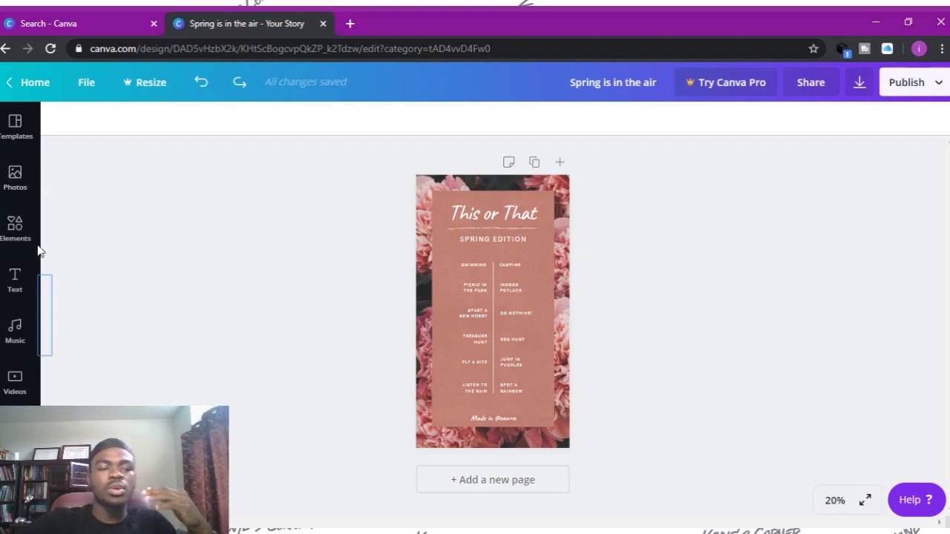
left_click(16, 126)
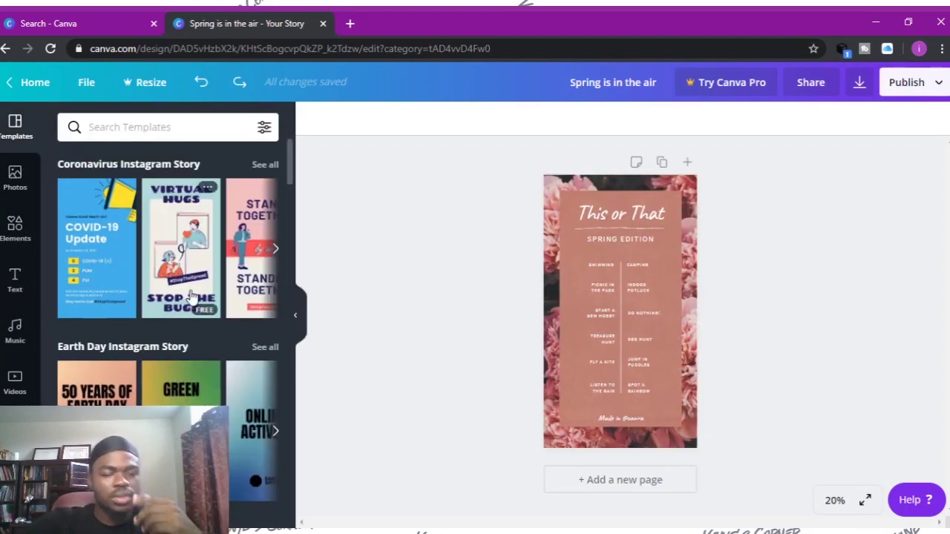
scroll(191, 295, "down", 3)
scroll(191, 292, "up", 3)
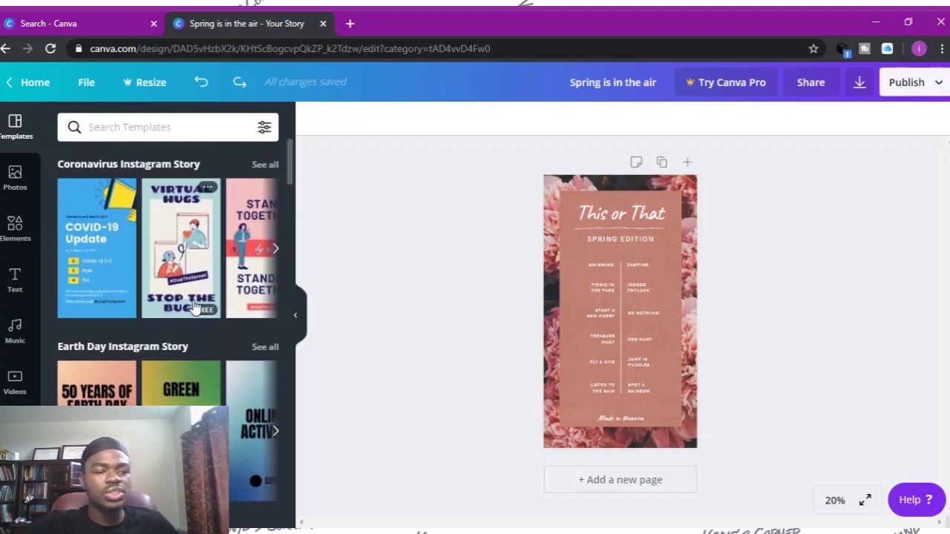
left_click(15, 194)
scroll(178, 329, "down", 4)
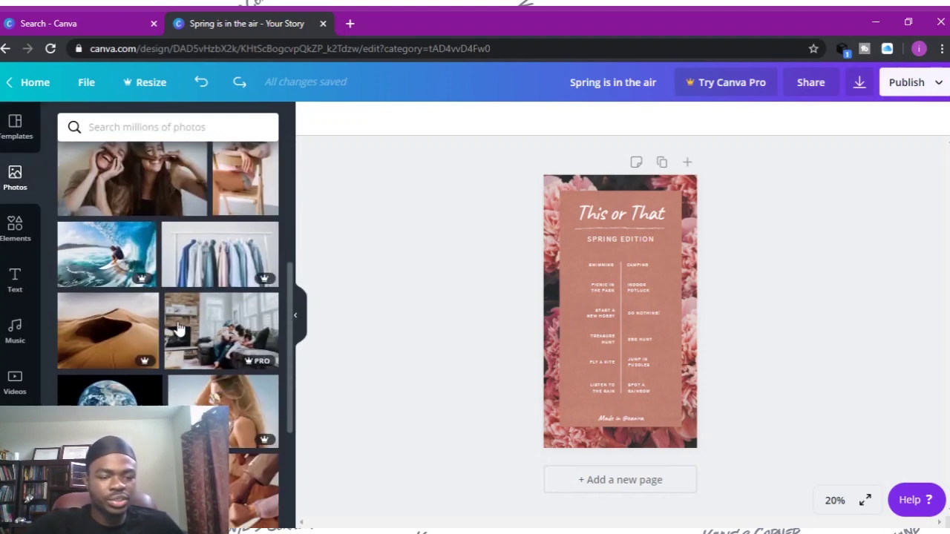
scroll(178, 329, "down", 8)
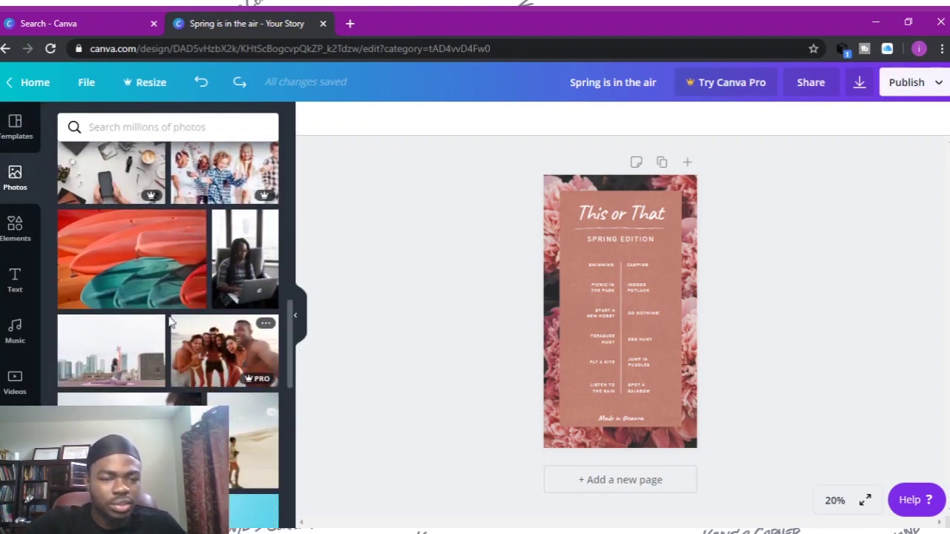
scroll(170, 321, "down", 4)
scroll(169, 318, "up", 4)
left_click(16, 227)
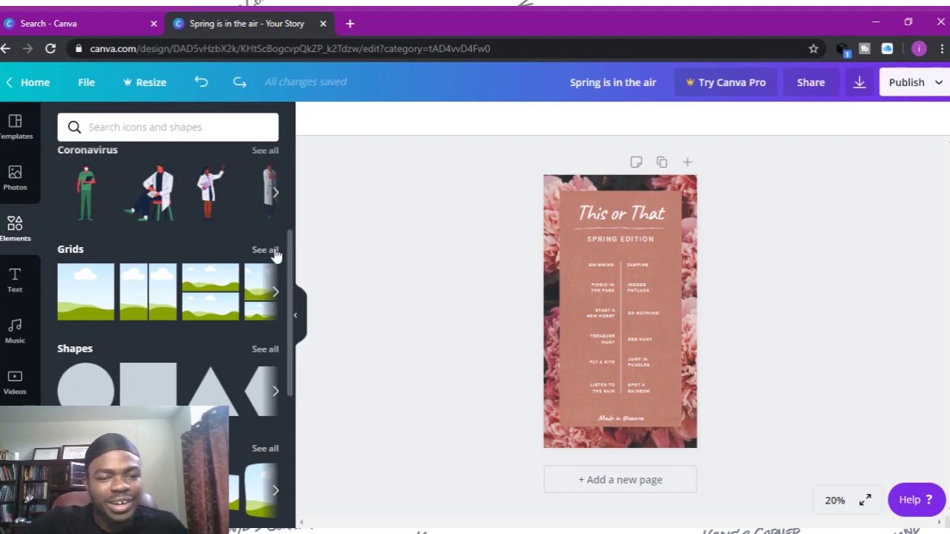
scroll(286, 312, "down", 3)
scroll(291, 357, "down", 3)
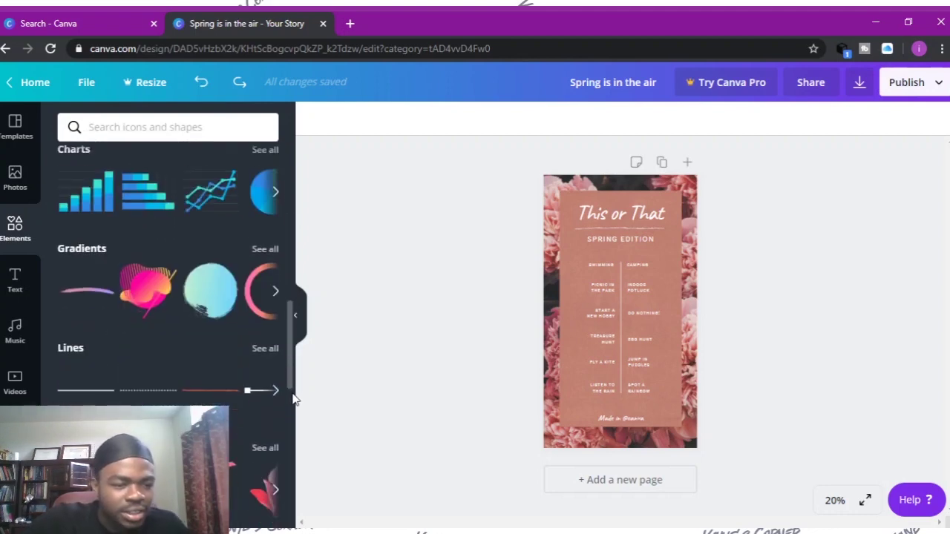
left_click(14, 281)
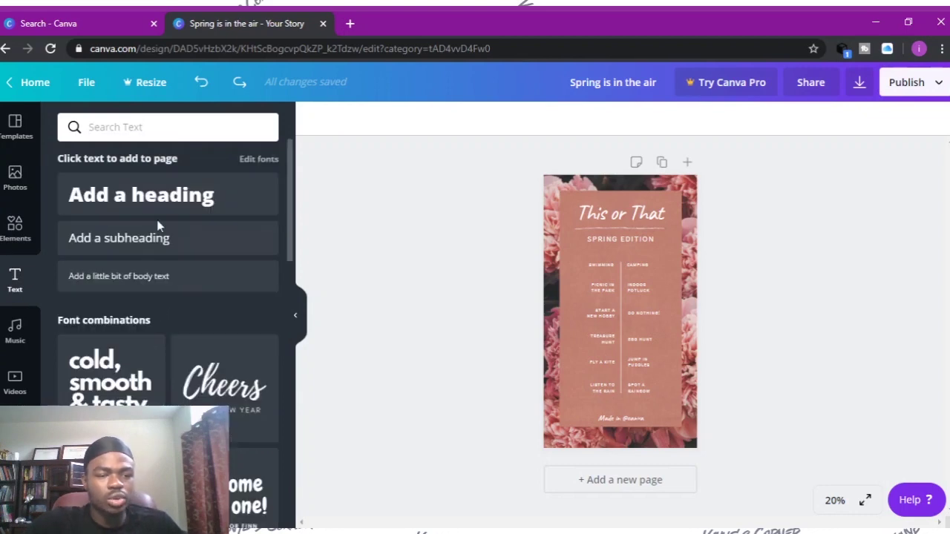
scroll(158, 227, "down", 2)
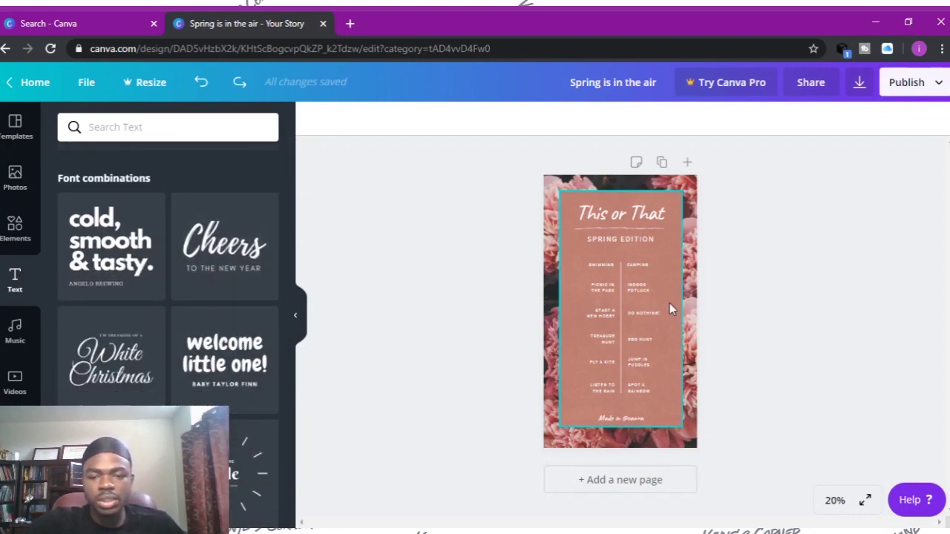
left_click(17, 327)
scroll(16, 356, "down", 2)
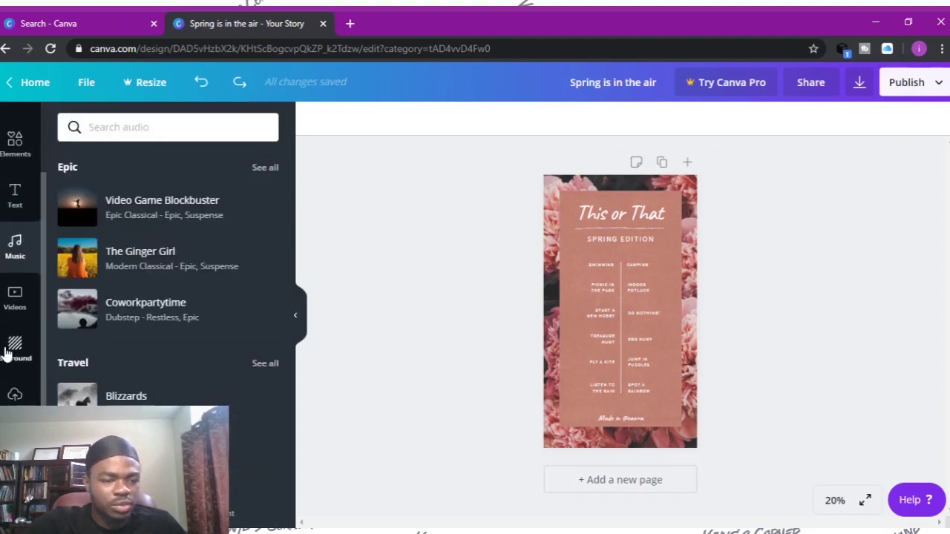
left_click(15, 347)
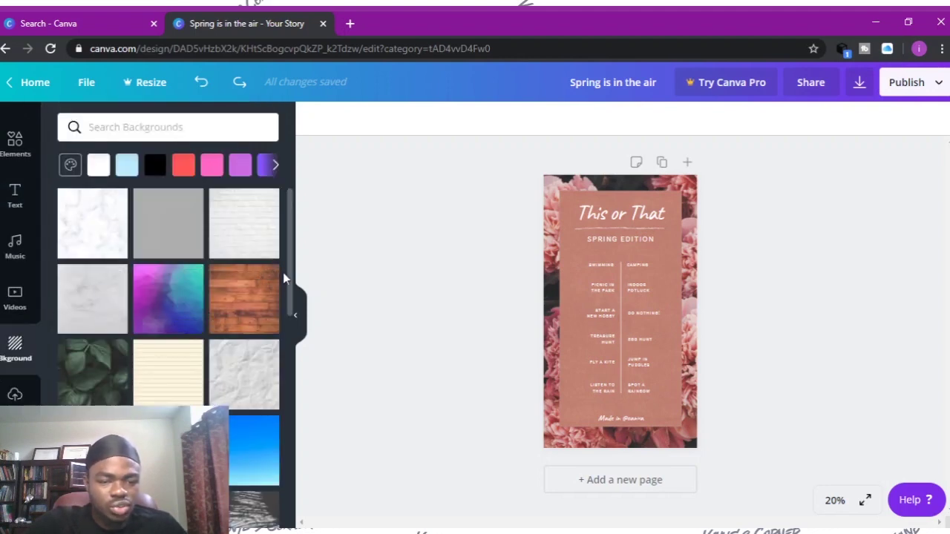
scroll(283, 272, "down", 5)
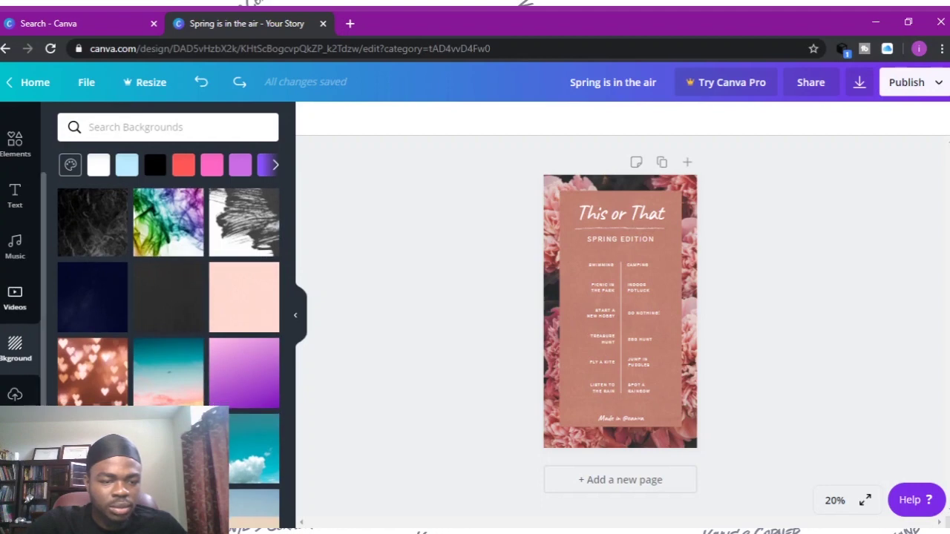
left_click(15, 394)
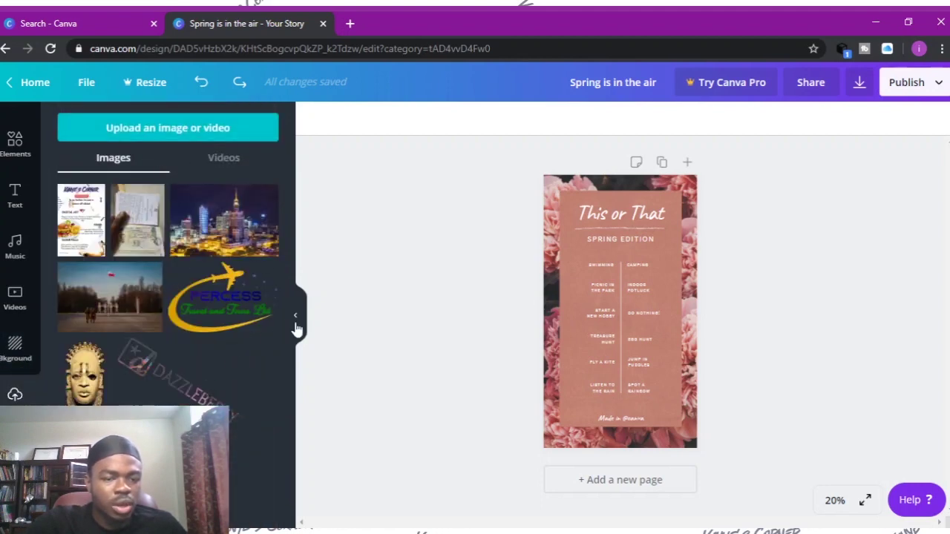
left_click(12, 349)
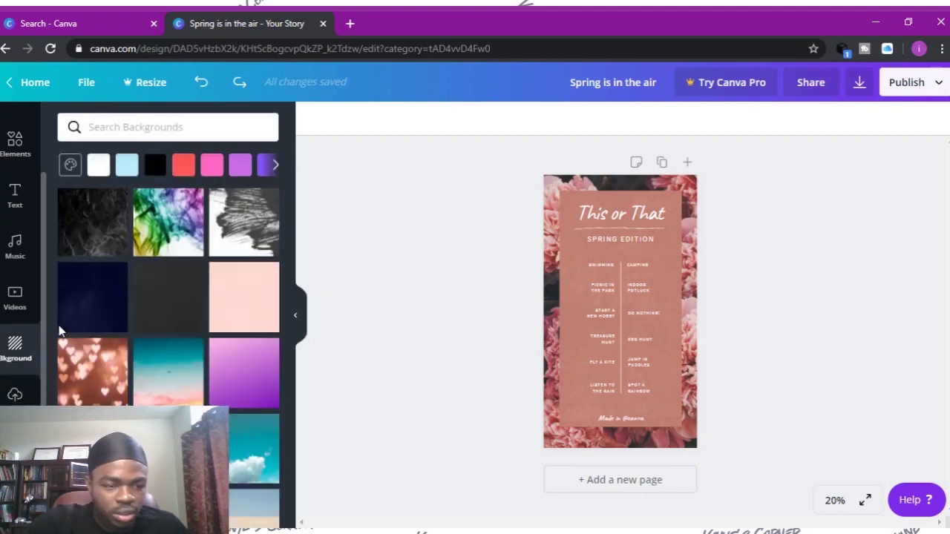
left_click(295, 316)
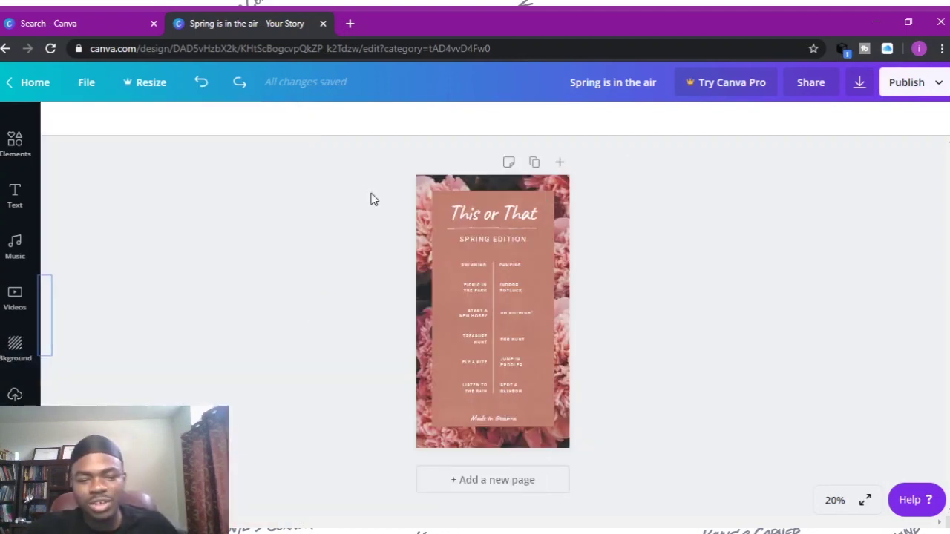
- Select the This or That title and highlight the word 'This'
left_click(491, 219)
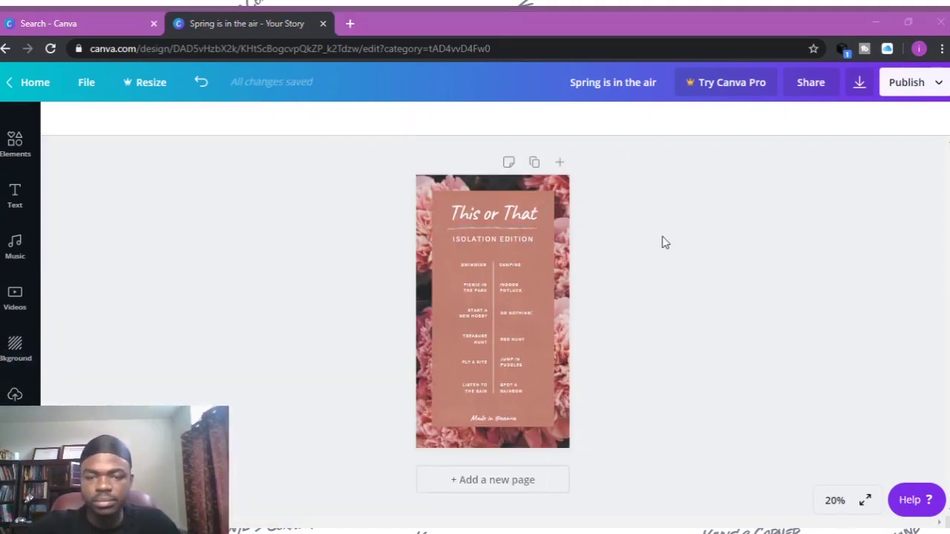
left_click(476, 215)
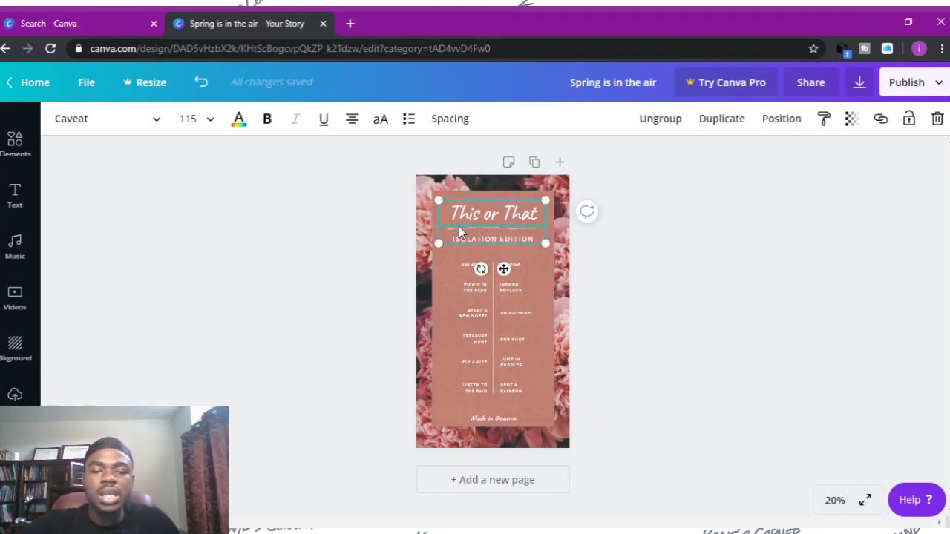
double_click(472, 211)
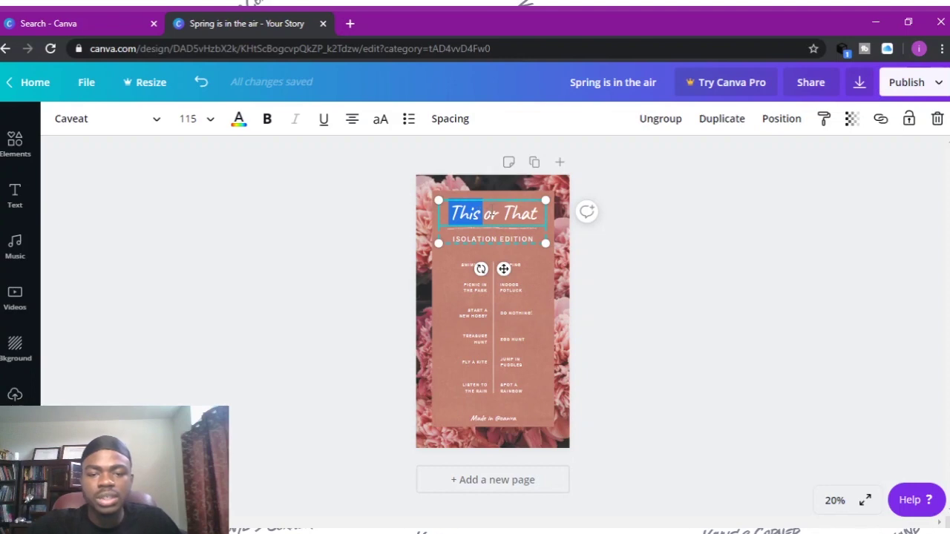
left_click(490, 213)
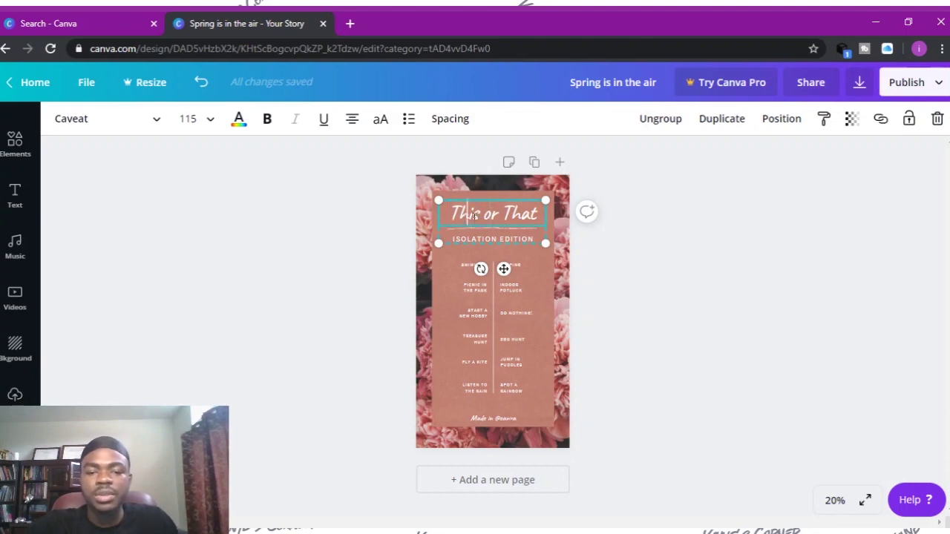
double_click(473, 215)
left_click(497, 214)
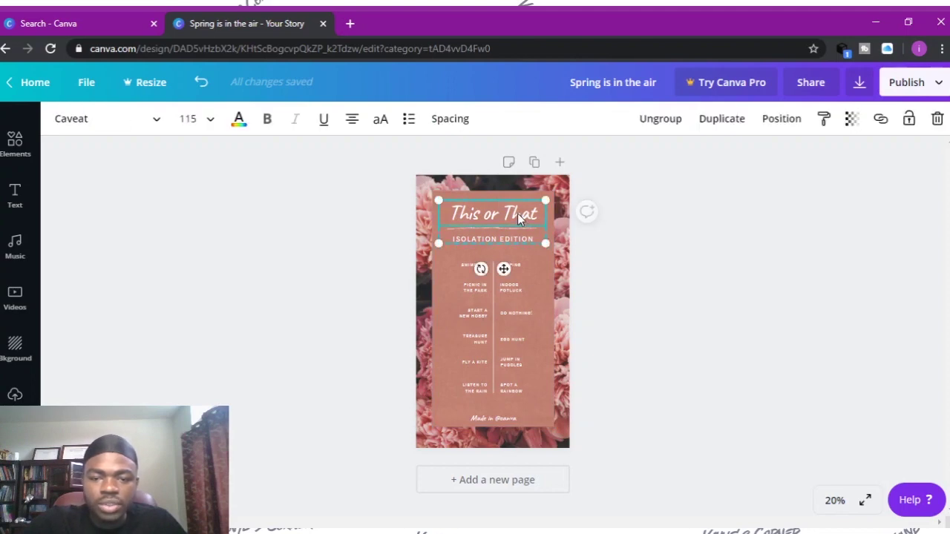
- Review the title's font list and font sizes, then deselect the title
left_click(141, 121)
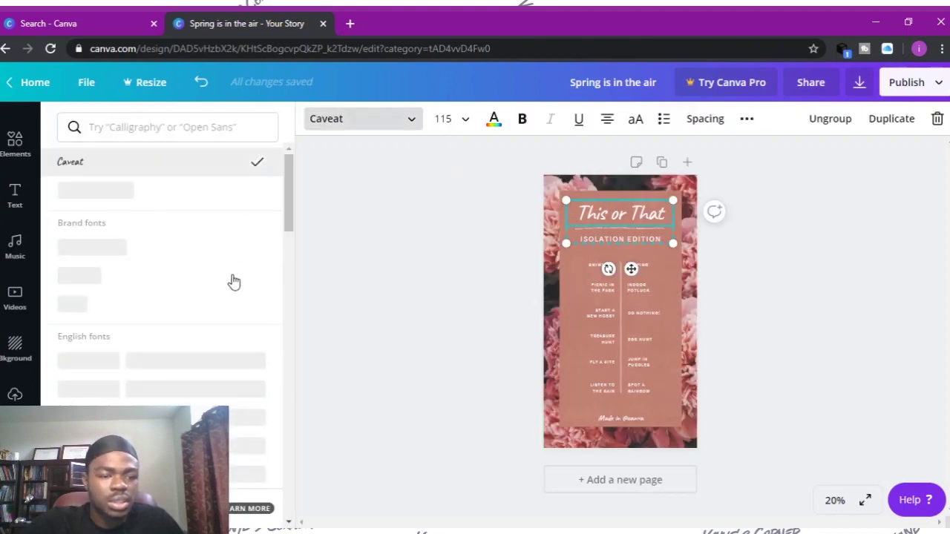
left_click(457, 127)
left_click(373, 178)
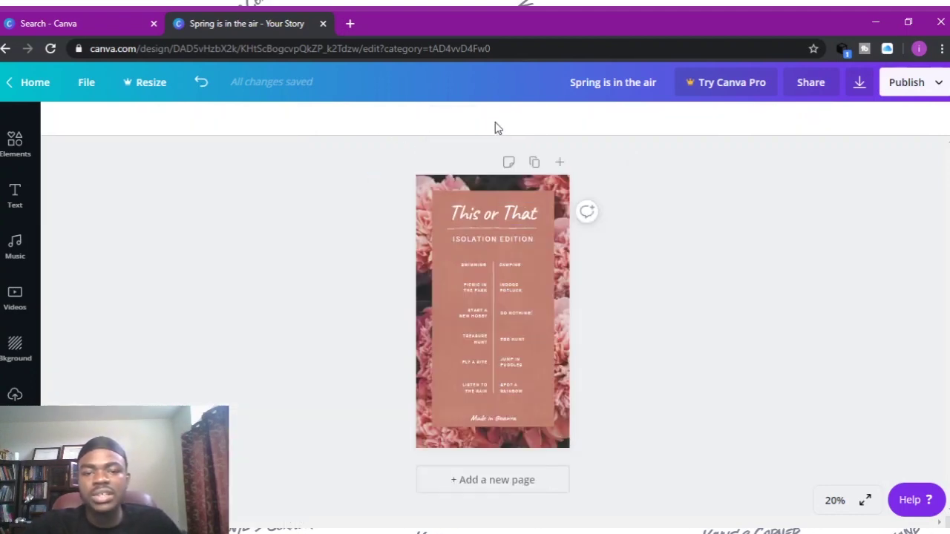
left_click(458, 216)
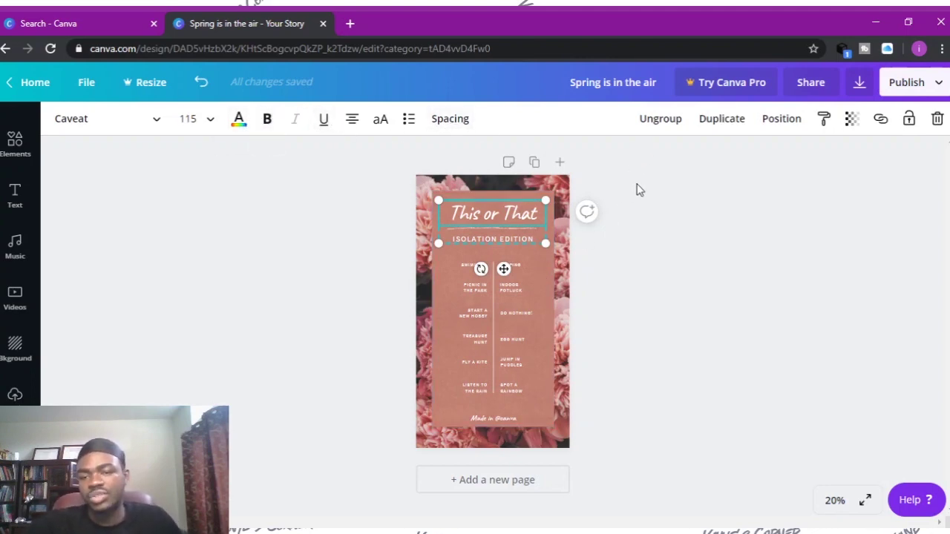
left_click(624, 243)
- Replace the SWIMMING and CAMPING options with NETFLIX and HULU
left_click(472, 265)
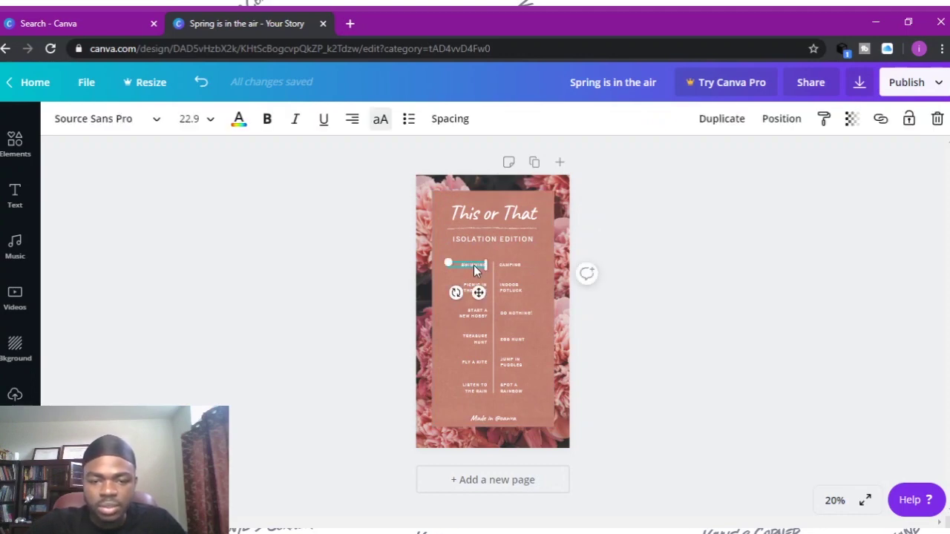
double_click(477, 265)
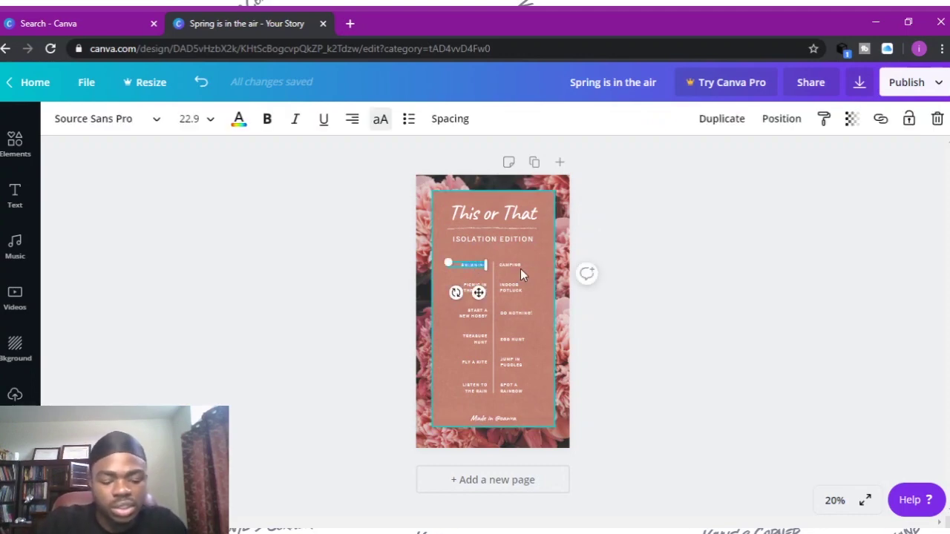
key("BackSpace")
type("NET")
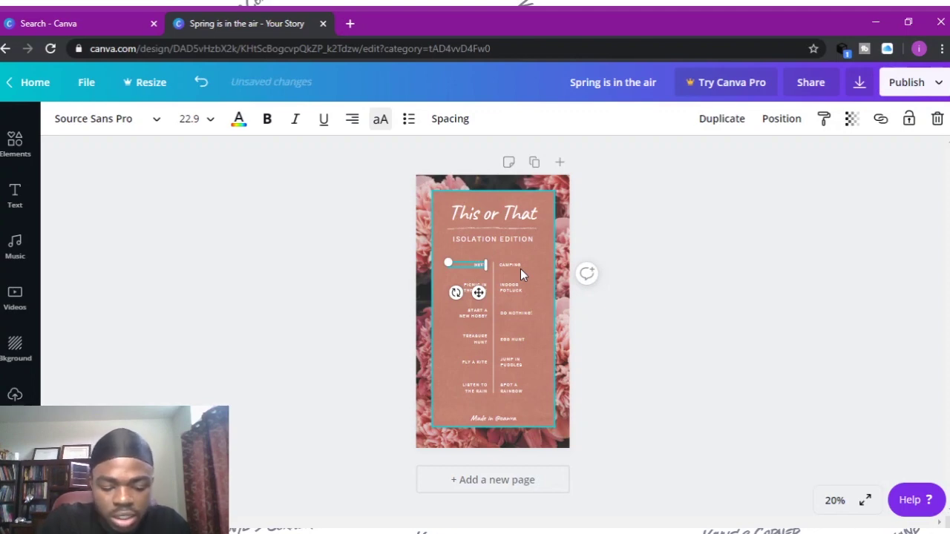
type("FLIX")
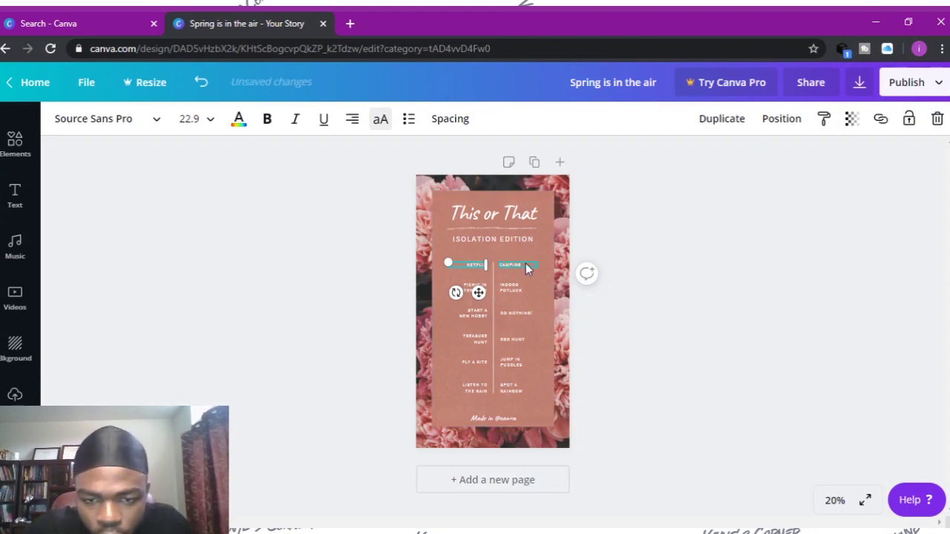
double_click(518, 264)
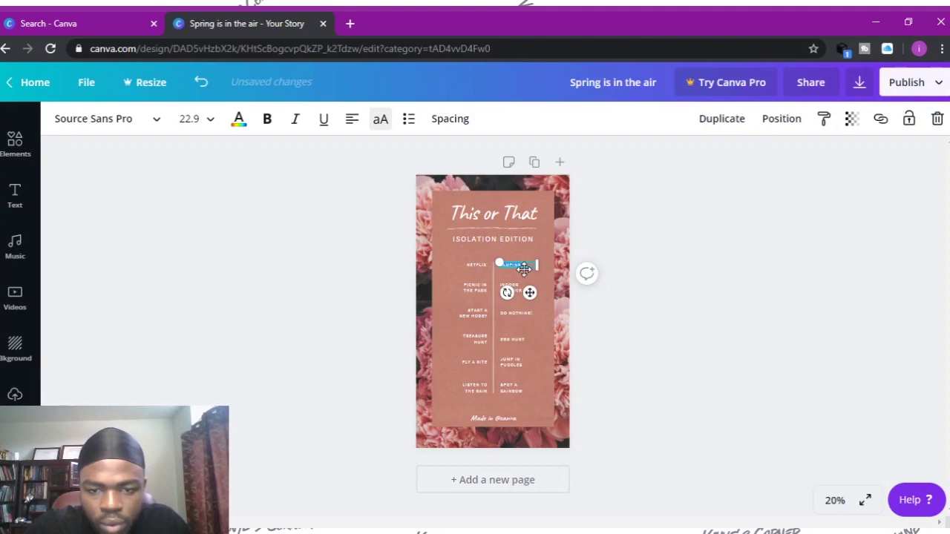
type("HUL")
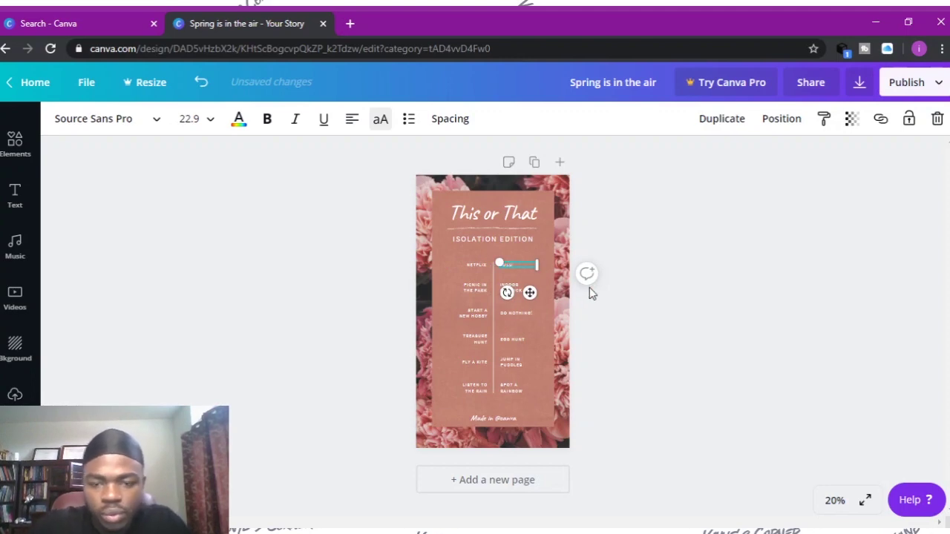
type("U")
left_click(590, 289)
- Align the HAPPY MUSIC, WATCH A MOVIE and HOUSEPARTY WITH FRIENDS answers in the right column
left_click(477, 286)
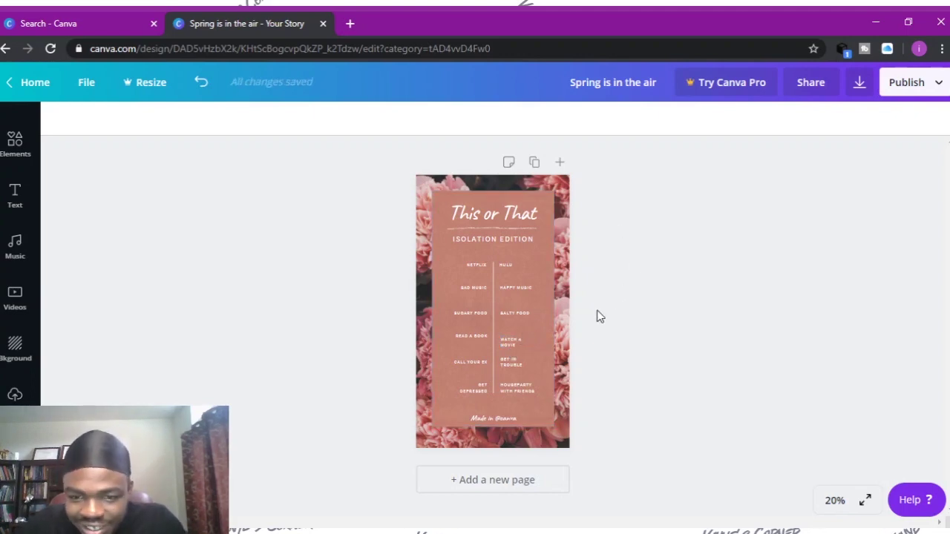
double_click(517, 288)
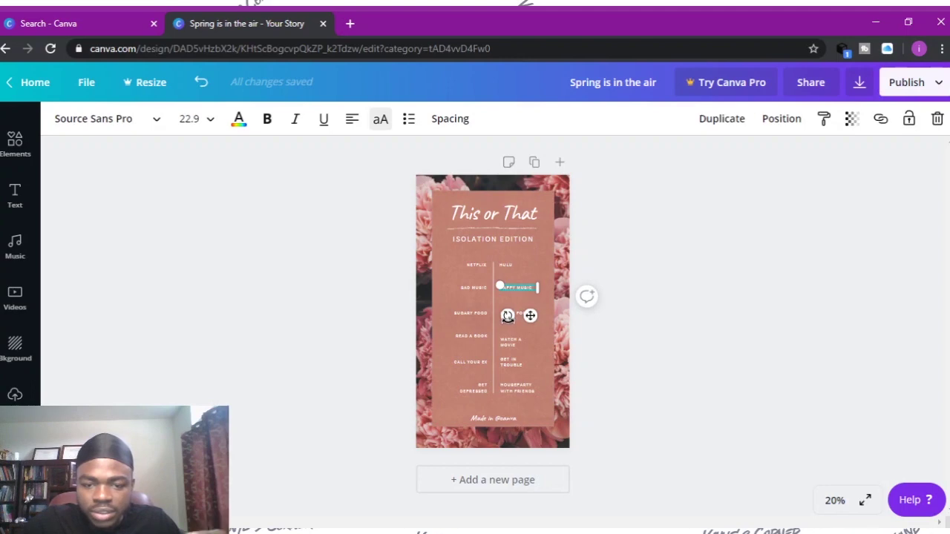
left_click_drag(508, 316, 532, 318)
left_click(522, 348)
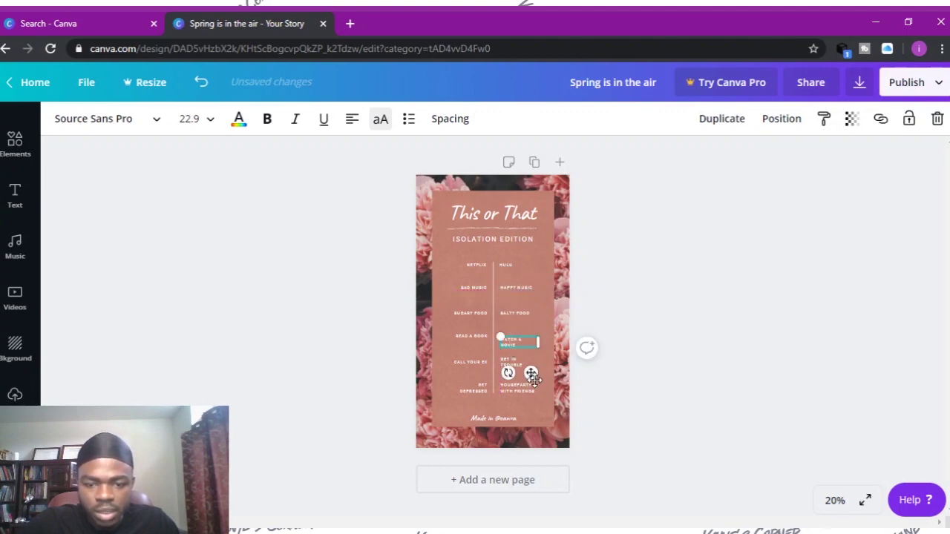
left_click_drag(534, 378, 533, 373)
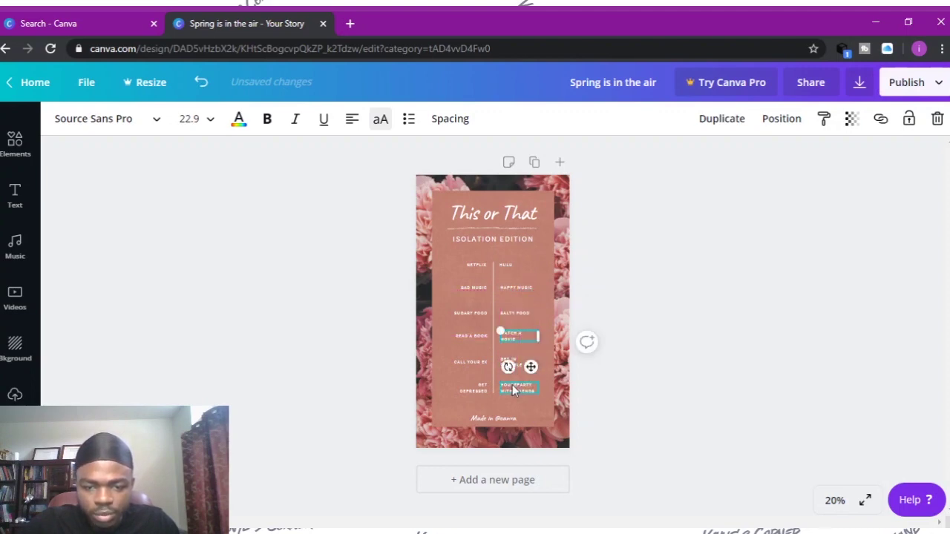
left_click(516, 392)
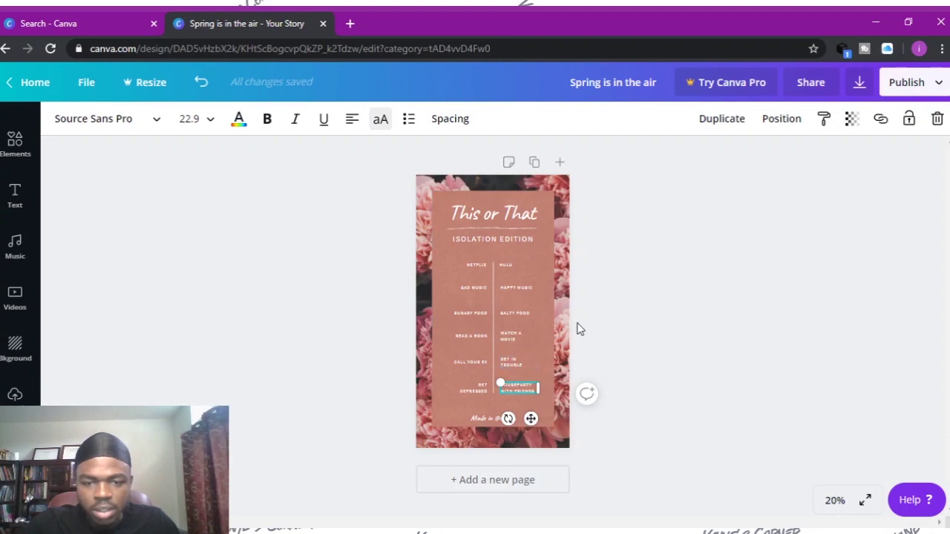
left_click(605, 316)
left_click(493, 275)
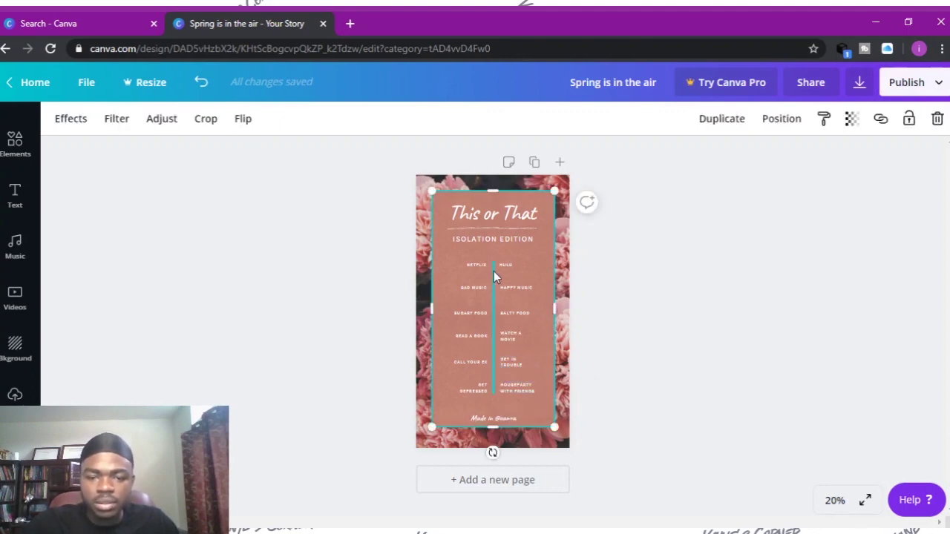
left_click(493, 272)
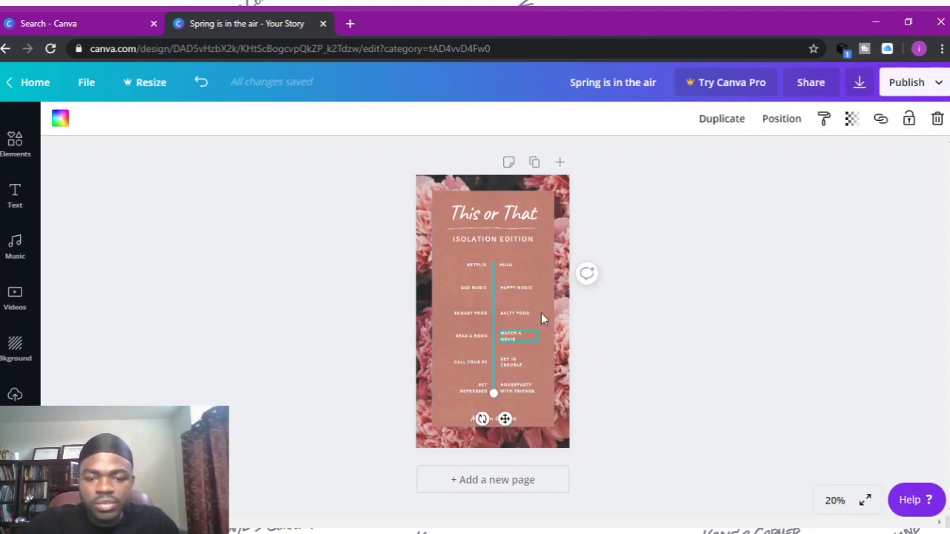
left_click(632, 277)
left_click(496, 252)
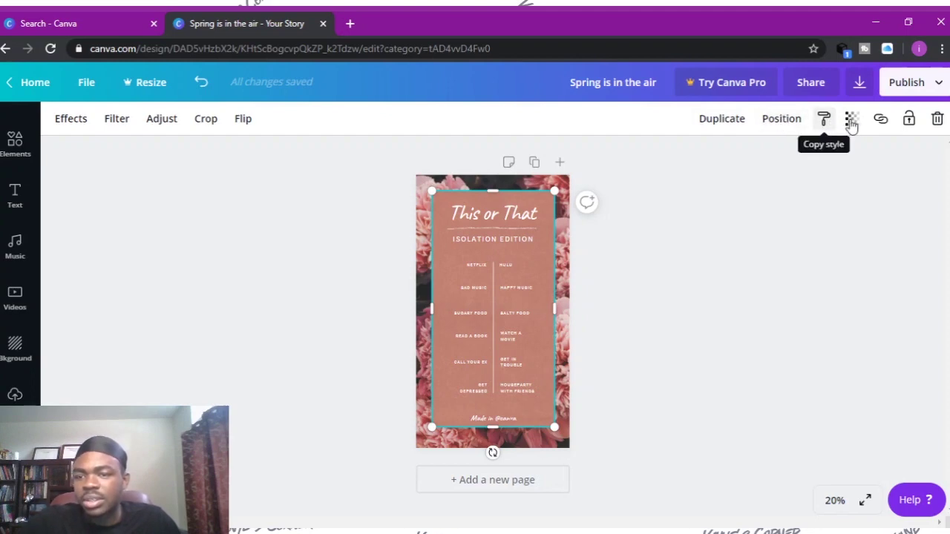
left_click(651, 225)
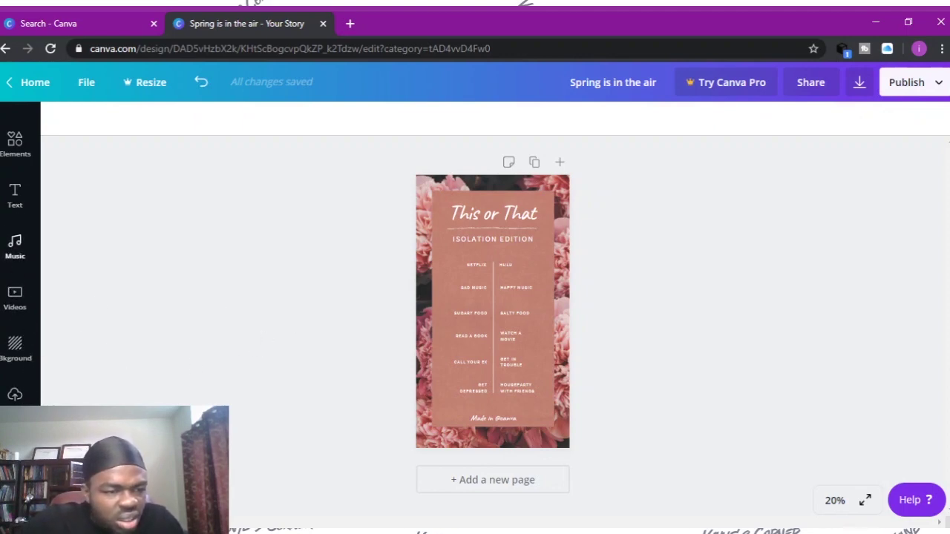
- Add the green masked doctor illustration from Elements, shrink it and move it lower left
left_click(15, 145)
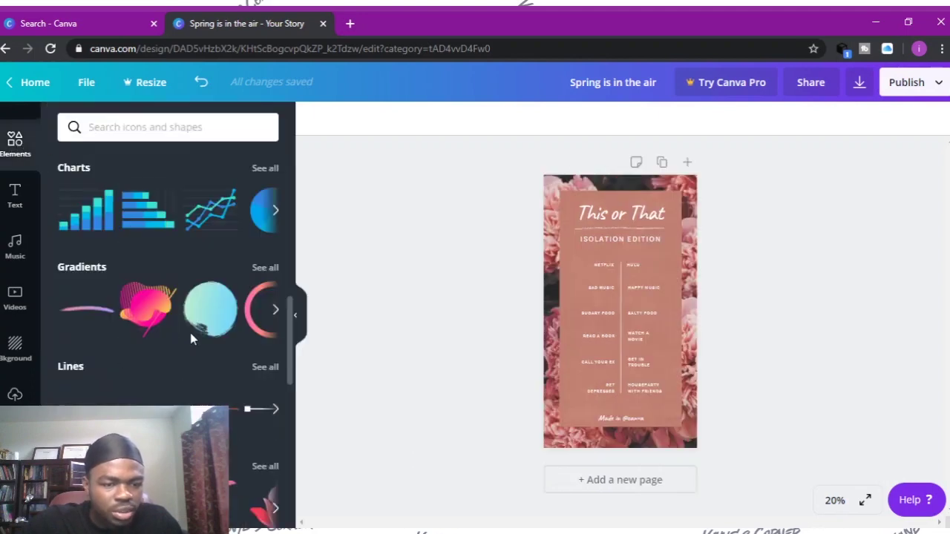
left_click_drag(288, 310, 282, 187)
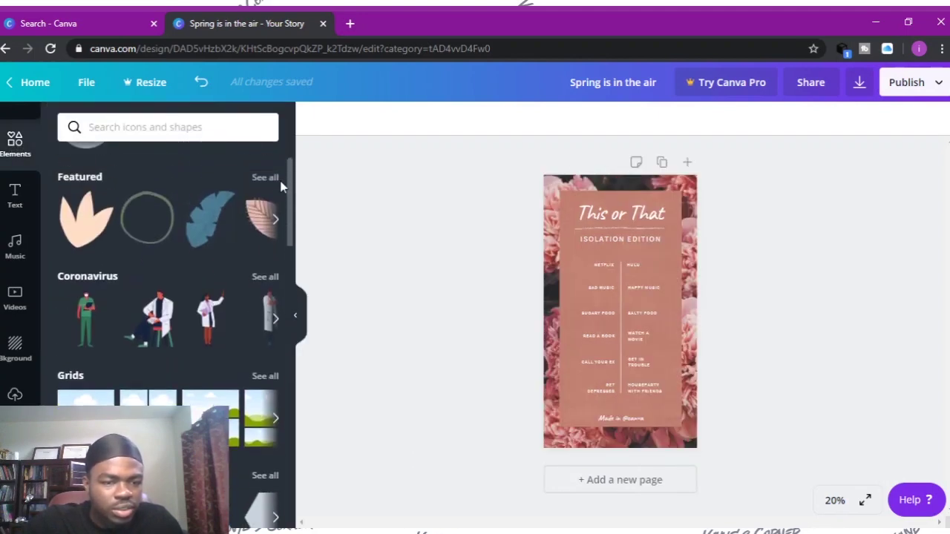
left_click(86, 316)
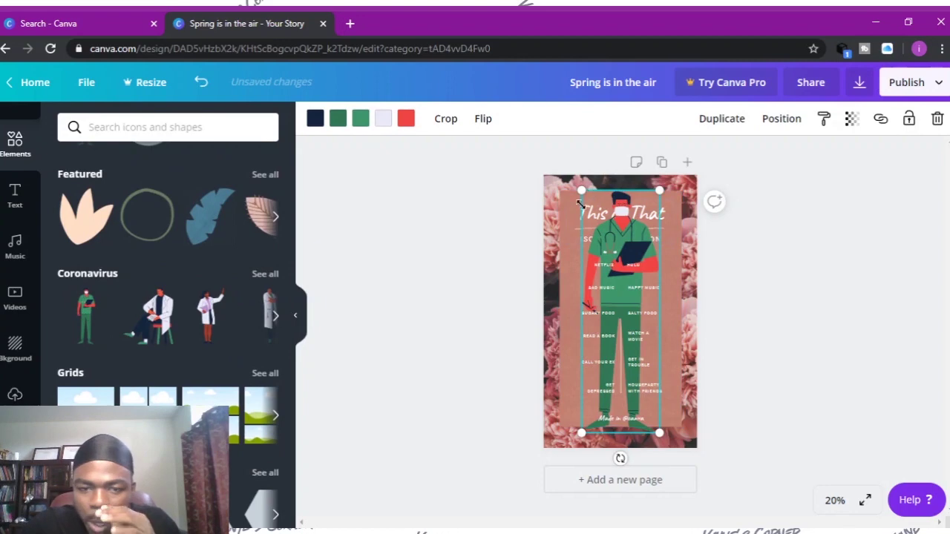
left_click(293, 315)
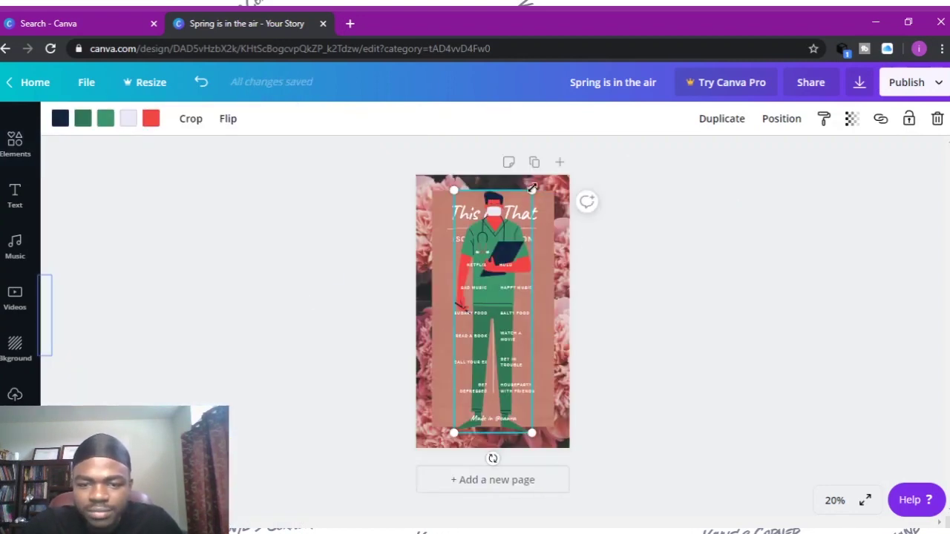
left_click_drag(532, 190, 486, 339)
left_click_drag(472, 378, 441, 368)
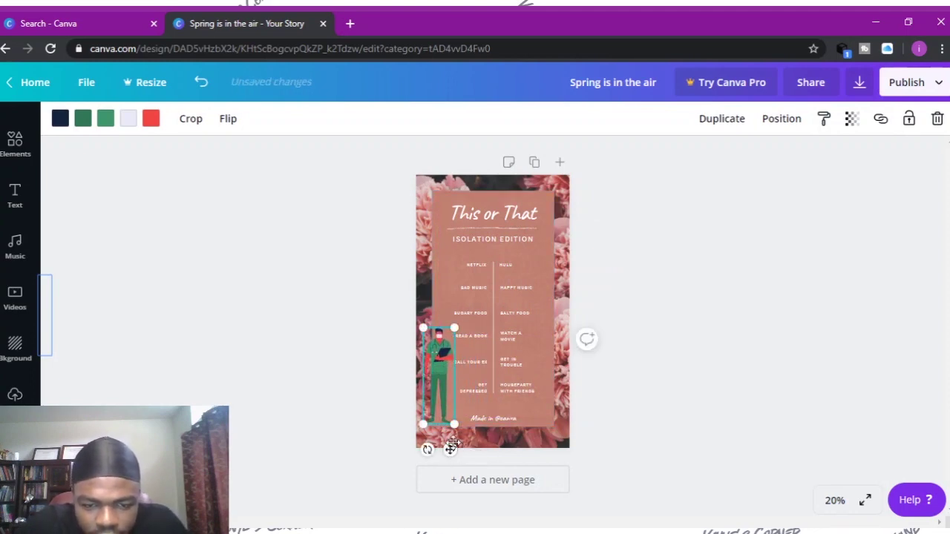
- Move the doctor figure onto the card and try To back, Forward and To front layering
left_click(666, 348)
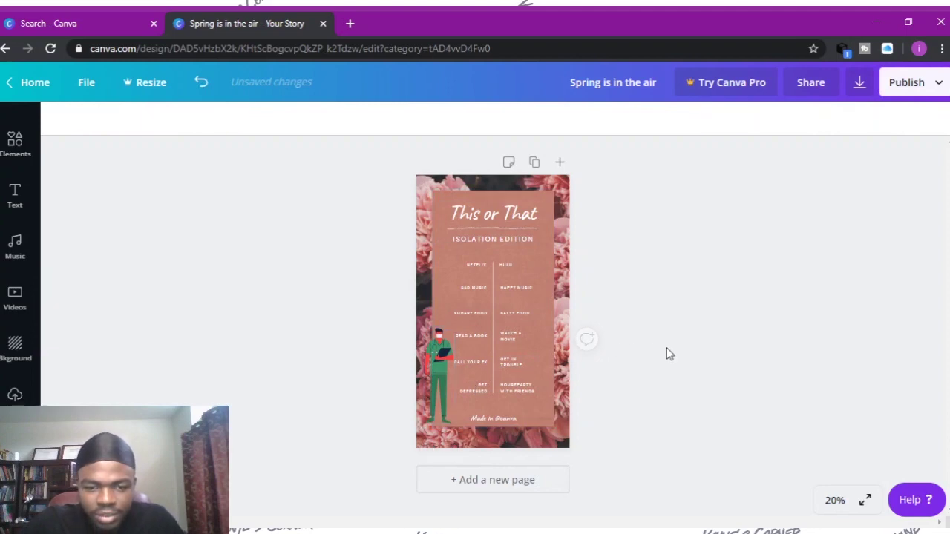
left_click(434, 375)
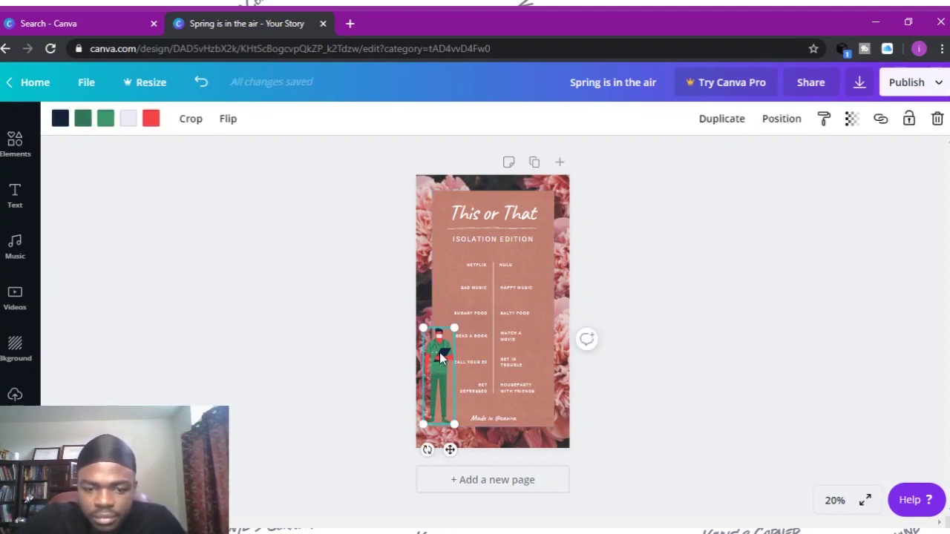
left_click_drag(439, 376, 465, 359)
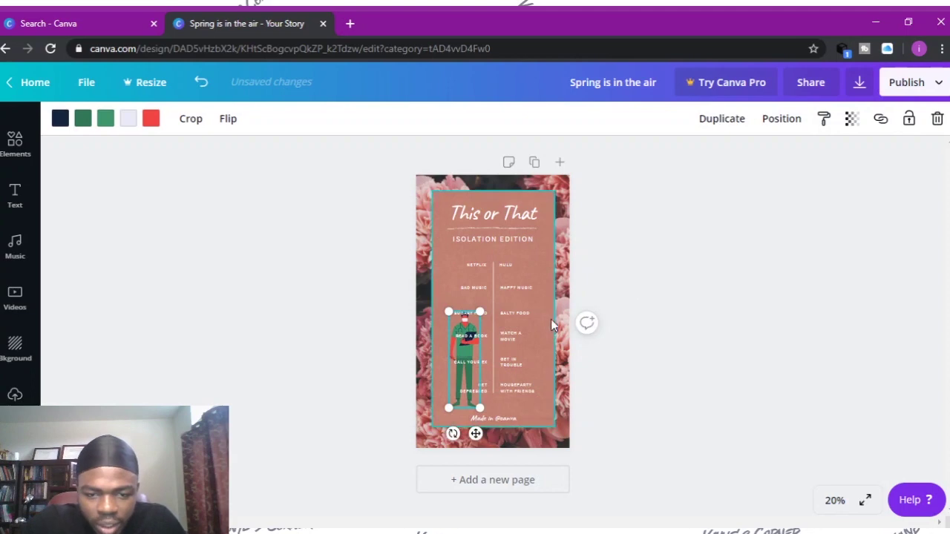
left_click(647, 300)
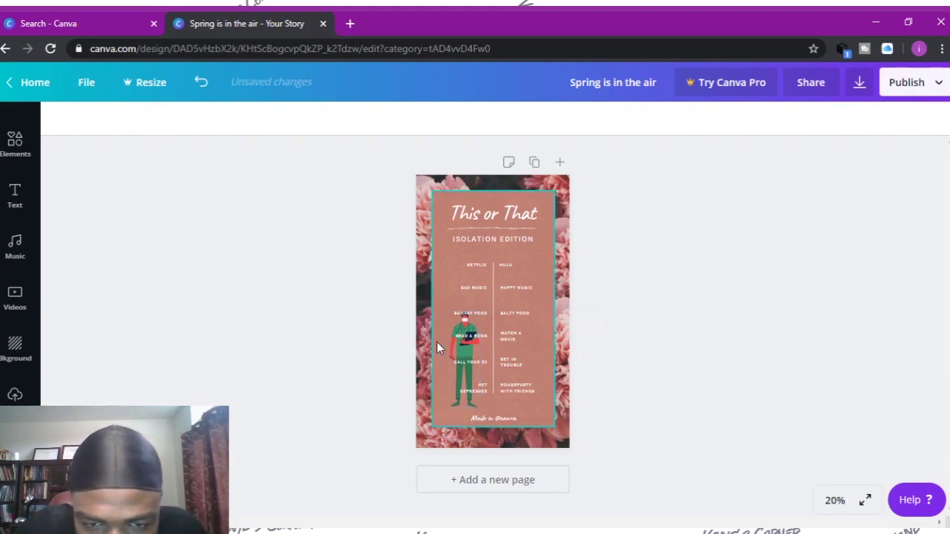
left_click(473, 355)
left_click(782, 121)
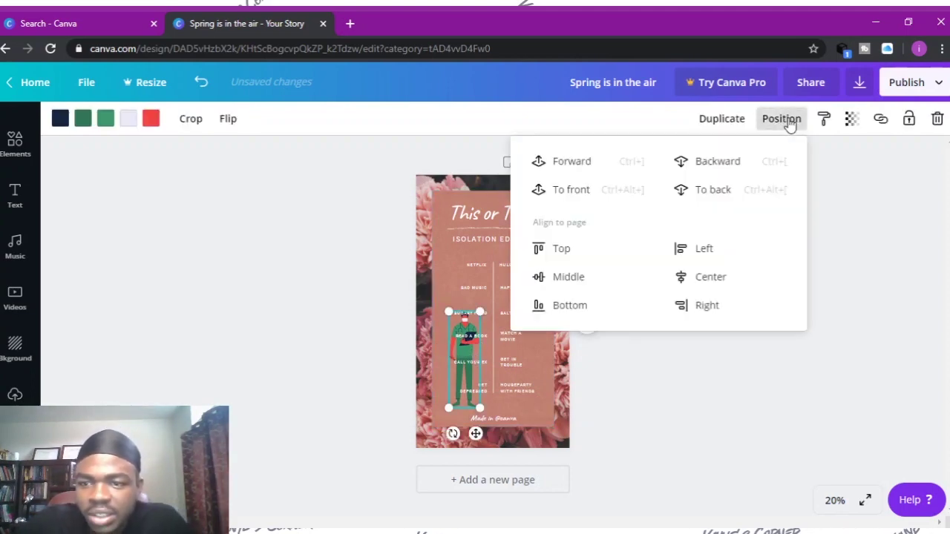
left_click(700, 190)
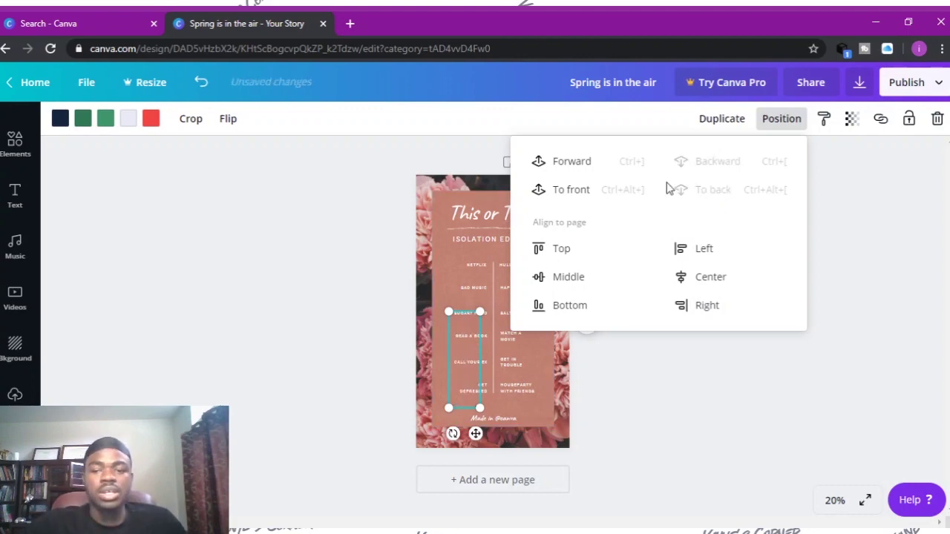
left_click(573, 164)
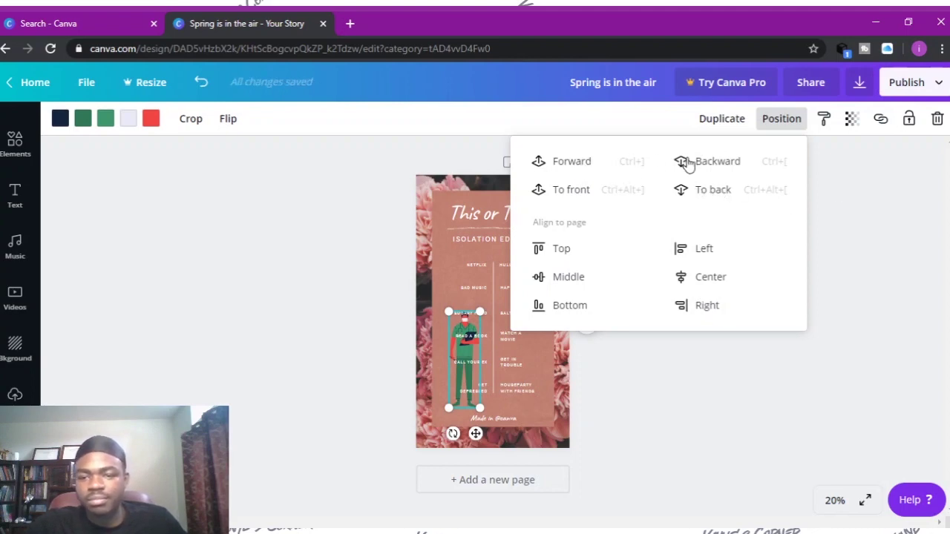
left_click(570, 190)
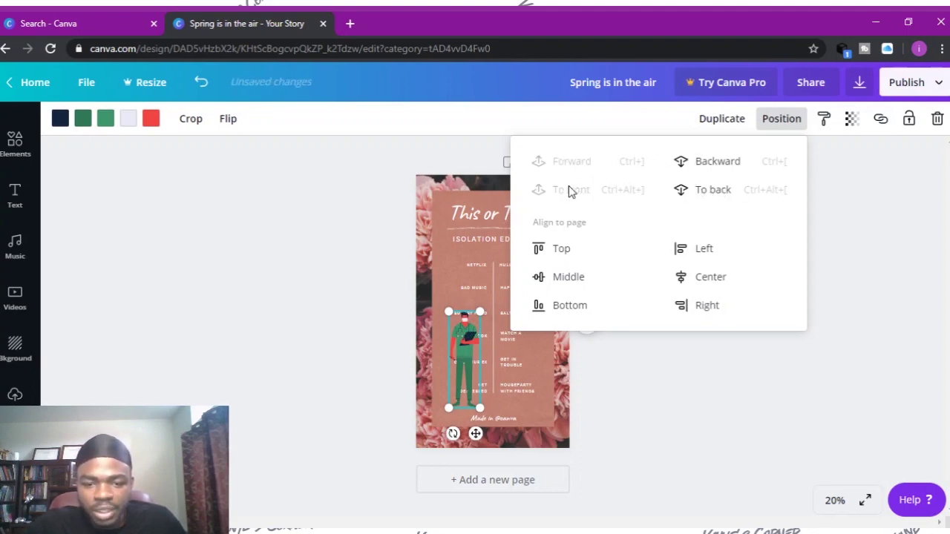
- Keep the figure in front of the panel and place it beside the left-column answers
left_click_drag(463, 351, 469, 334)
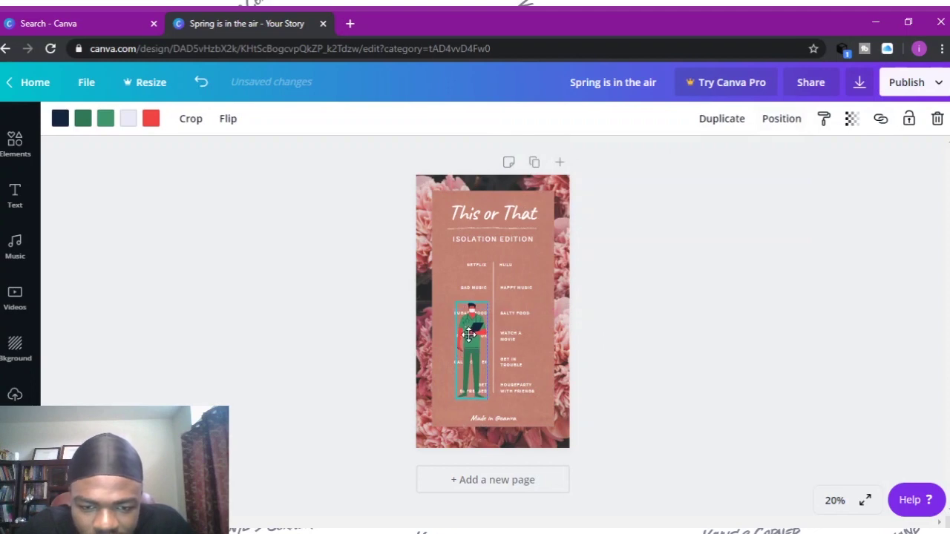
left_click(788, 120)
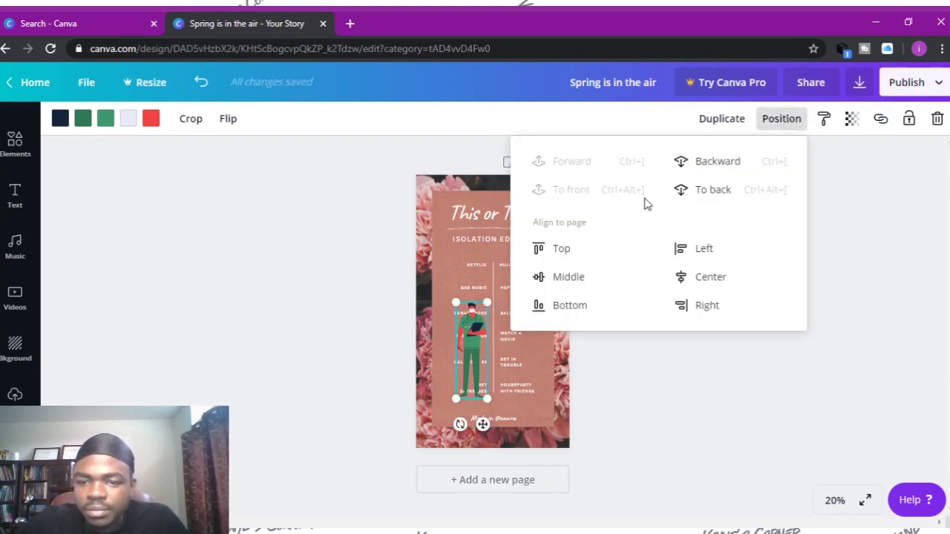
left_click(714, 163)
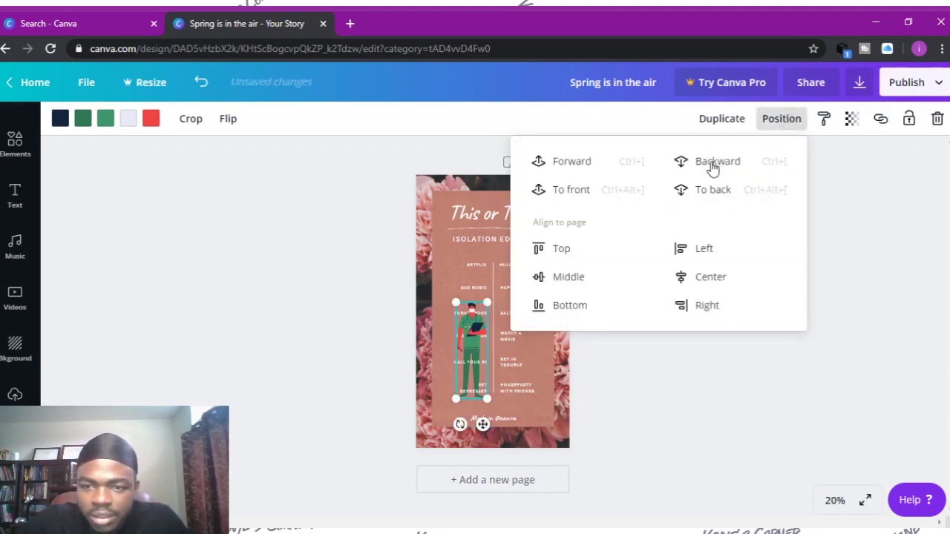
left_click(715, 164)
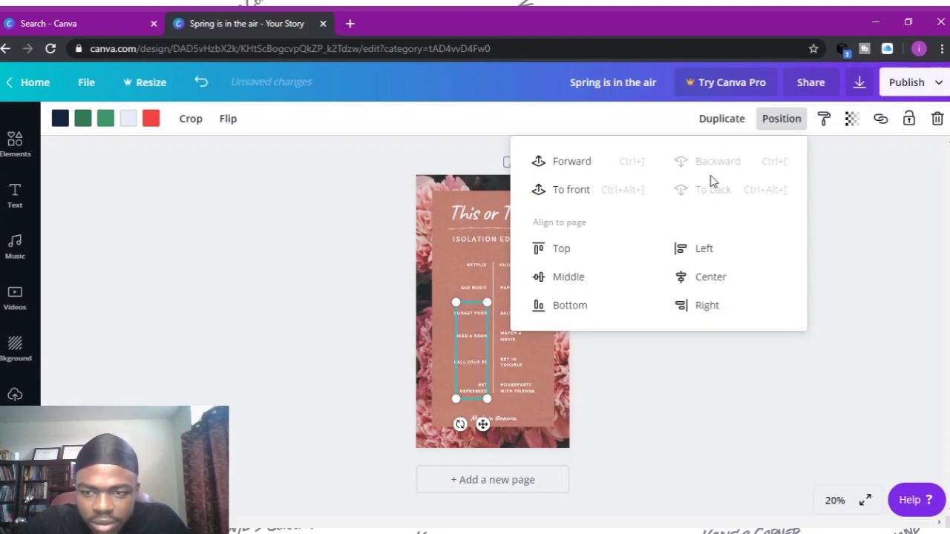
left_click(571, 161)
left_click(466, 362)
left_click_drag(466, 361, 450, 373)
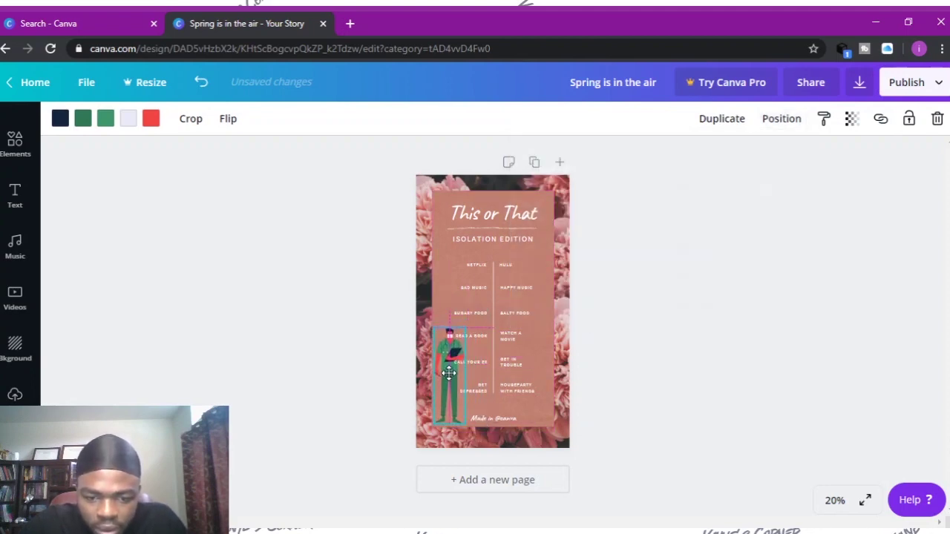
left_click(587, 341)
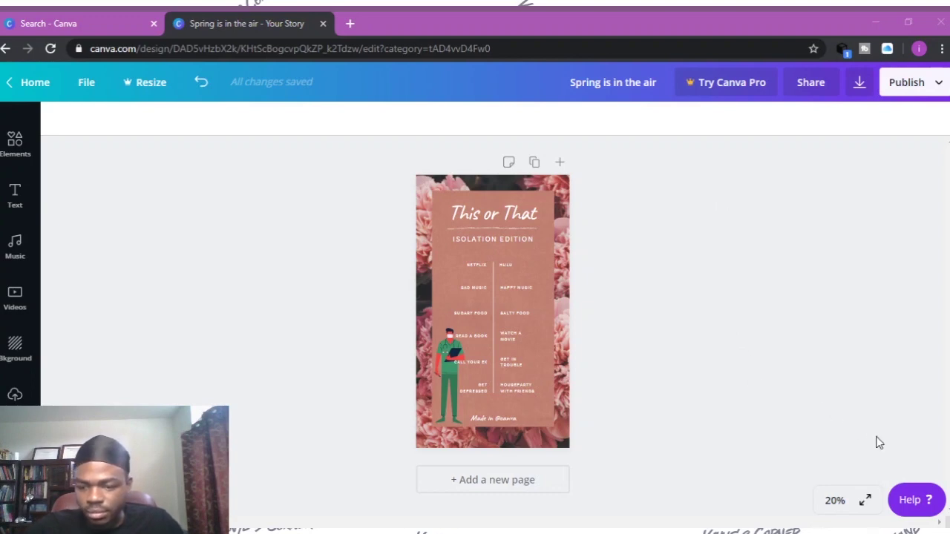
left_click(691, 396)
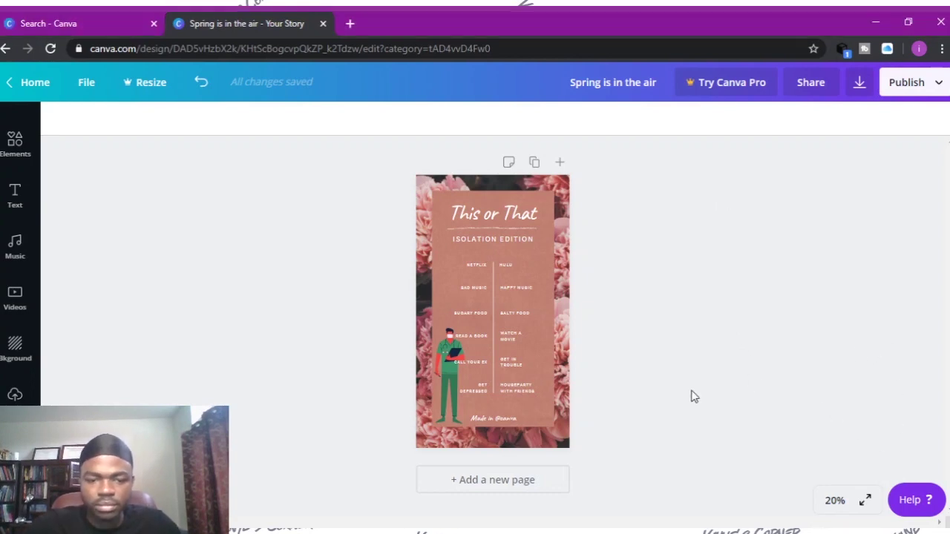
left_click(508, 418)
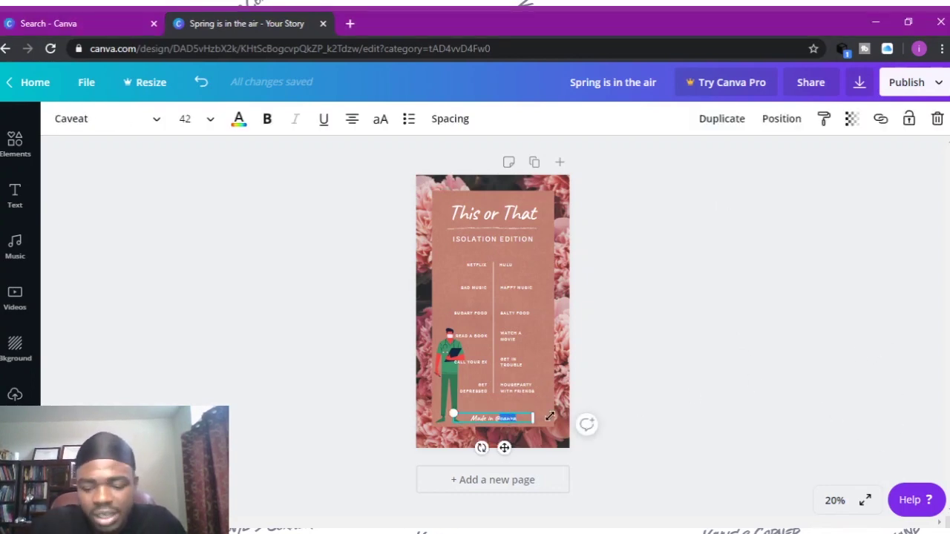
key("BackSpace")
key("BackSpace")
type("BY @kaaye")
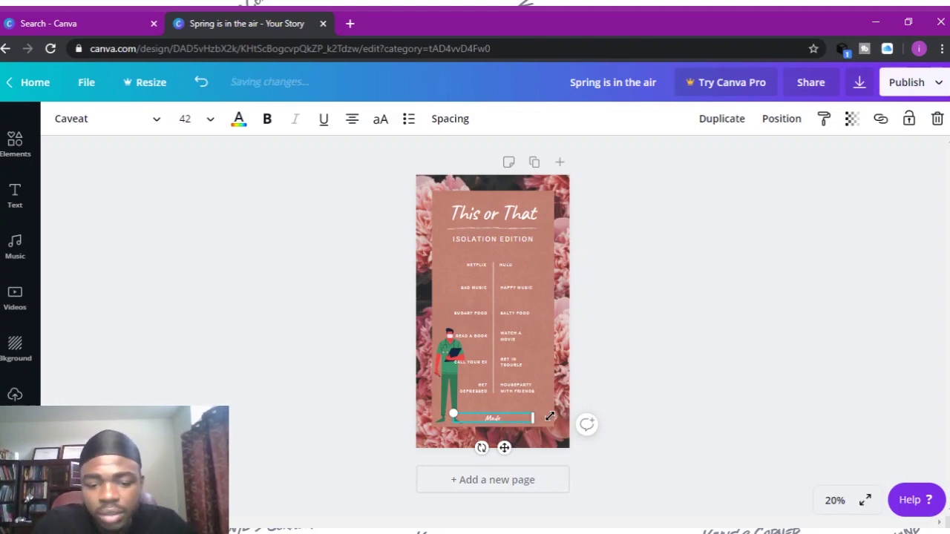
type("scorn")
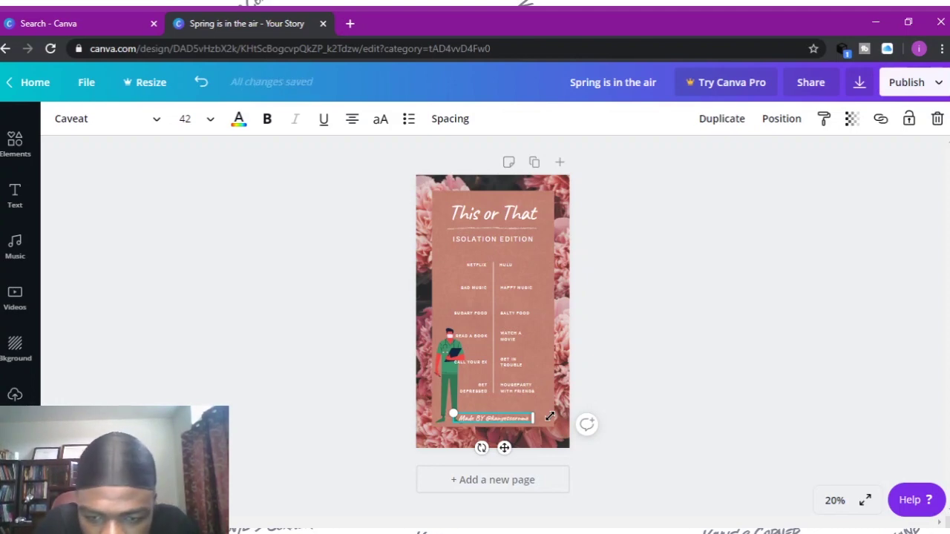
type("e")
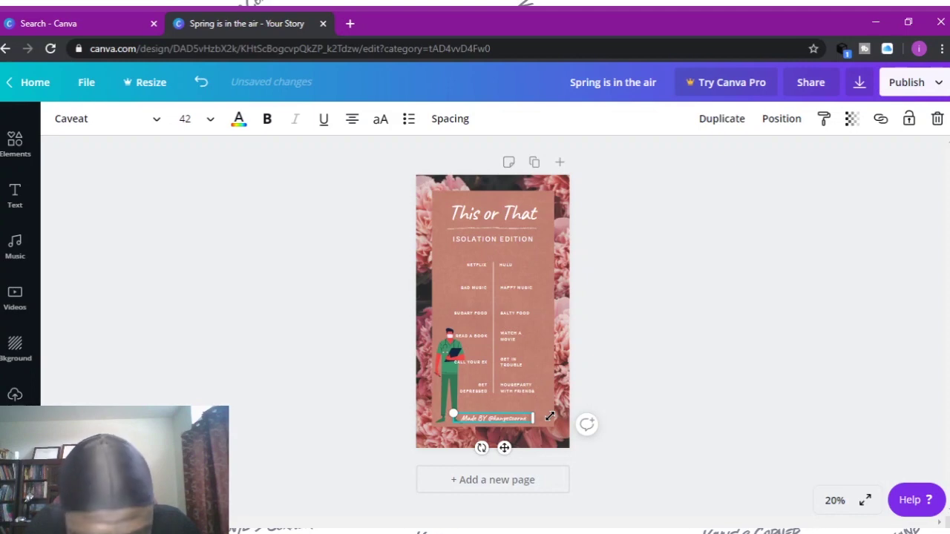
type("r")
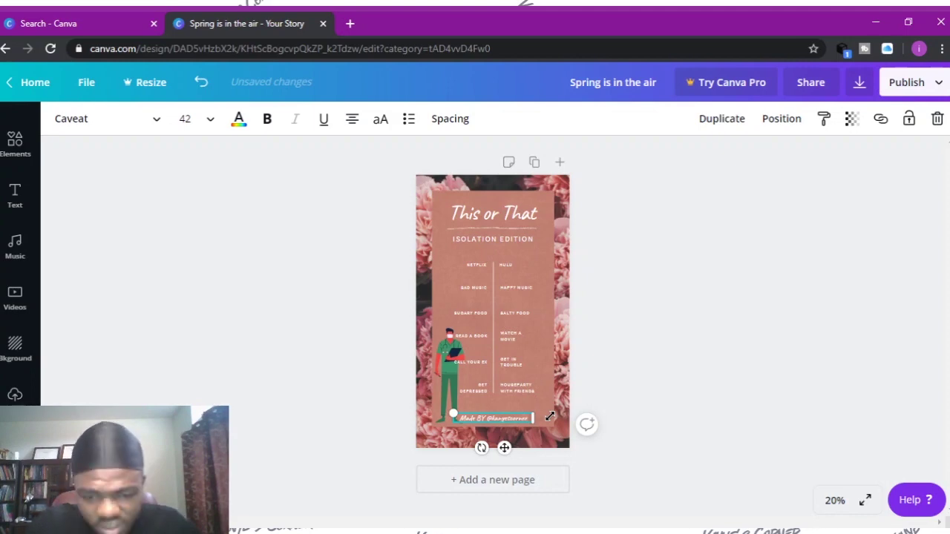
left_click(619, 393)
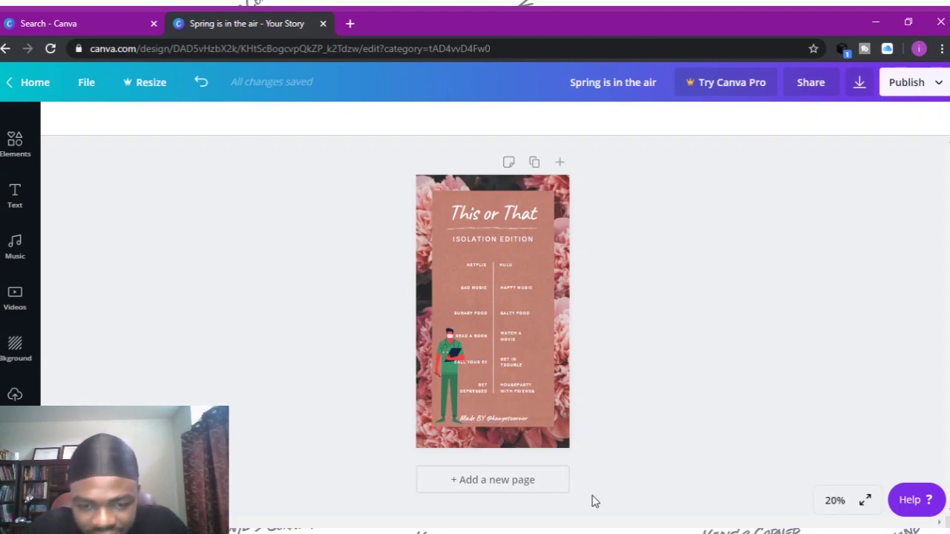
left_click(861, 84)
- Download the story as a PNG and dismiss the Canva Pro offer to resume editing
left_click(868, 182)
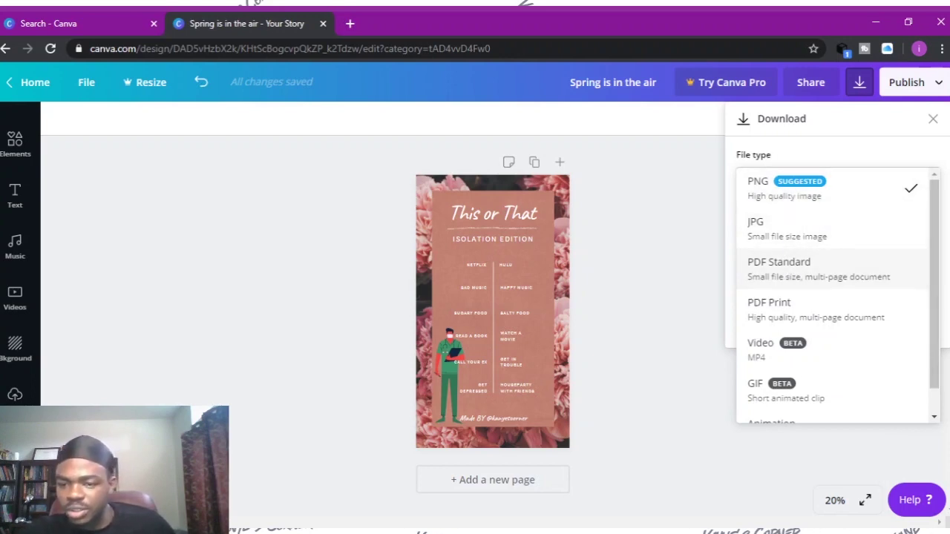
scroll(940, 286, "down", 1)
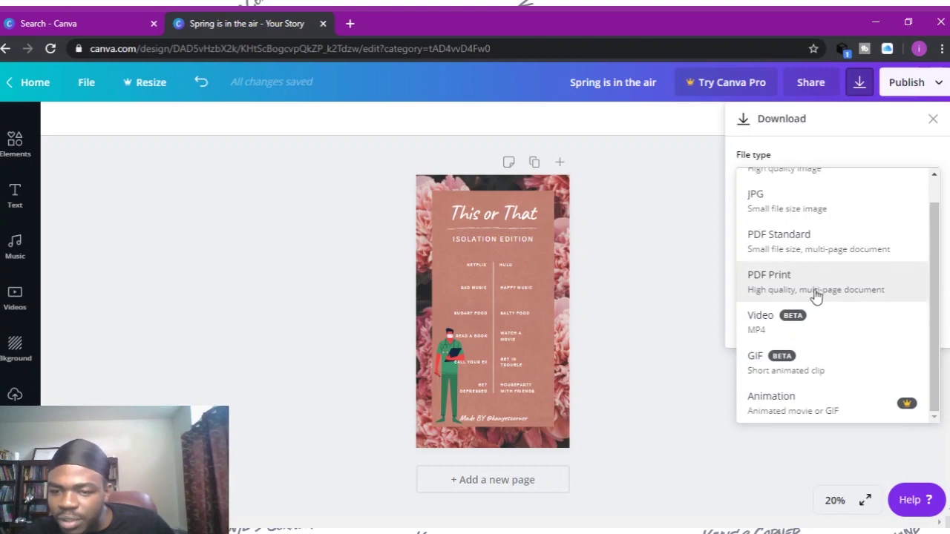
scroll(841, 207, "up", 1)
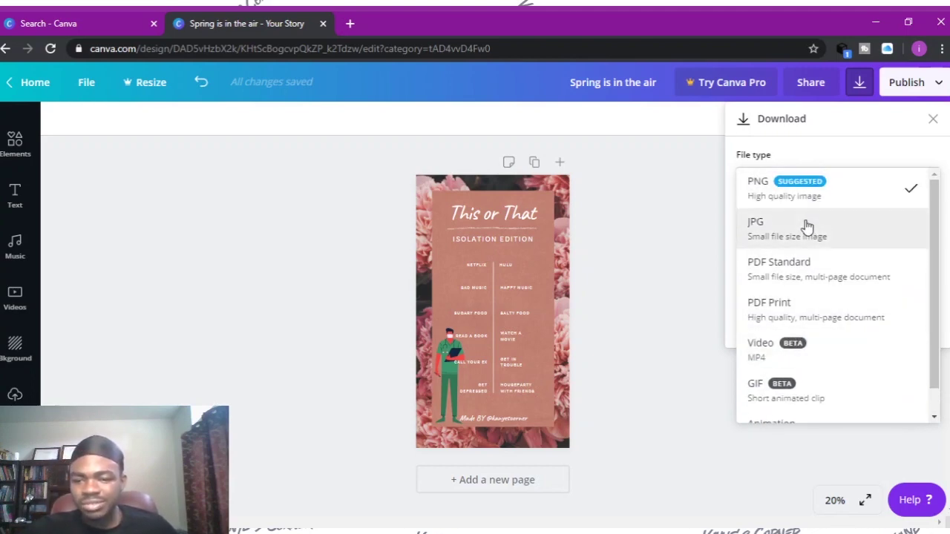
left_click(816, 190)
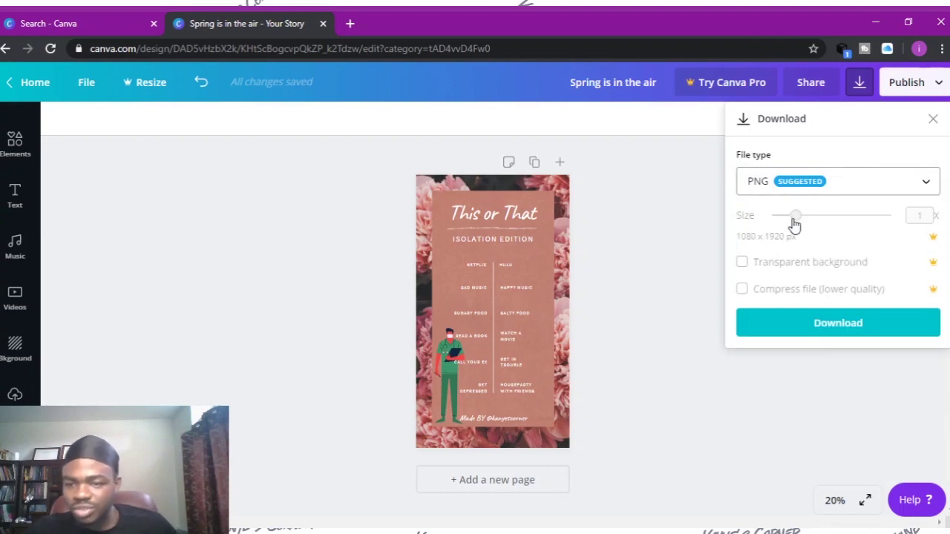
left_click(809, 324)
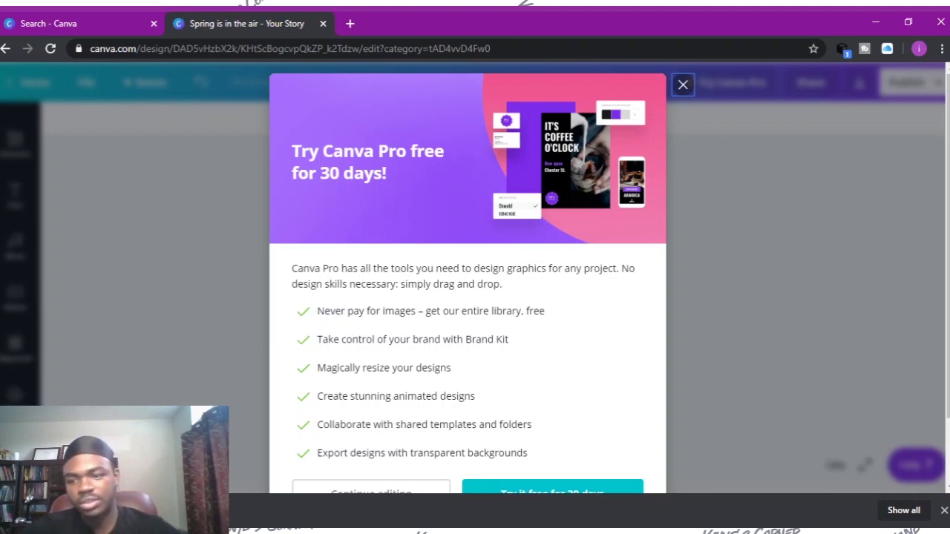
scroll(468, 282, "down", 1)
scroll(944, 288, "up", 1)
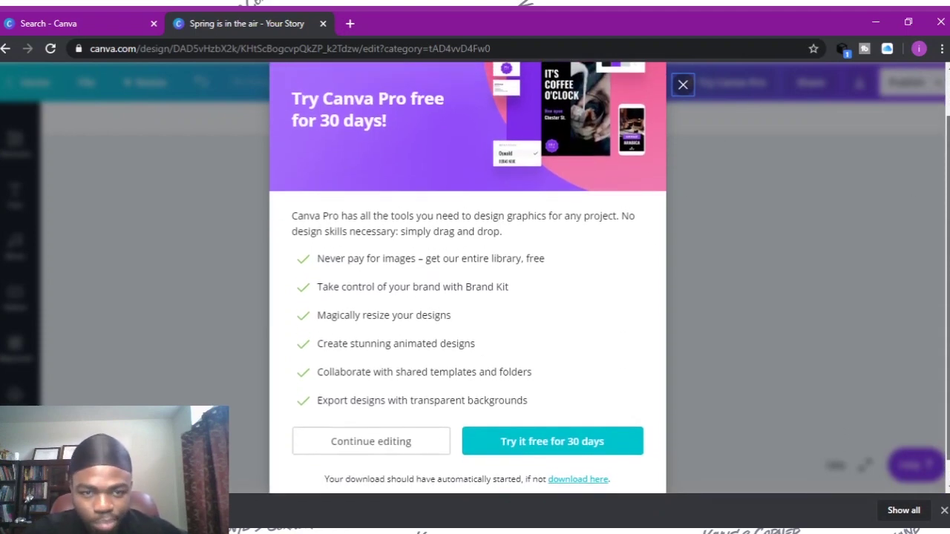
left_click(392, 445)
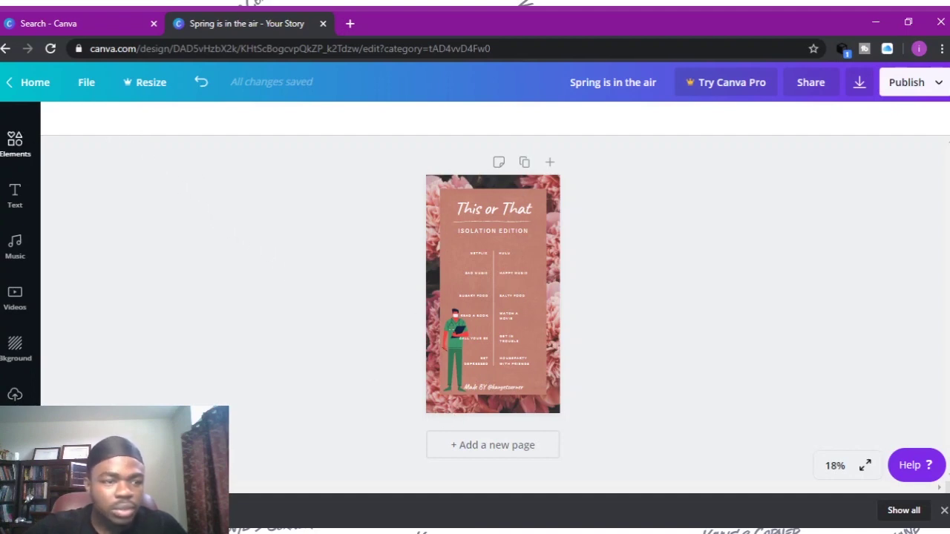
scroll(12, 194, "up", 2)
- Search templates for 'Bingo Instagram Story', apply the navy Instagram Bingo template, then hide the panel
left_click(15, 127)
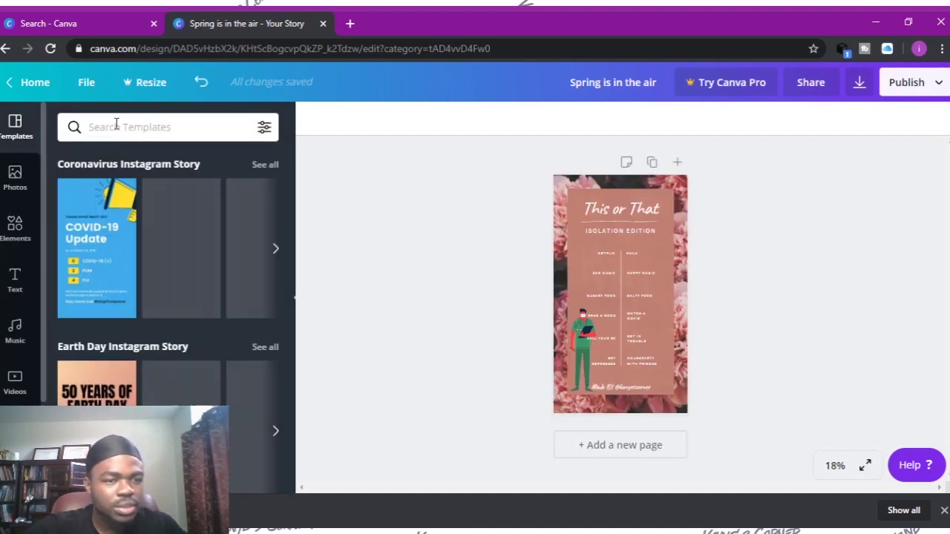
left_click(117, 126)
type("bing")
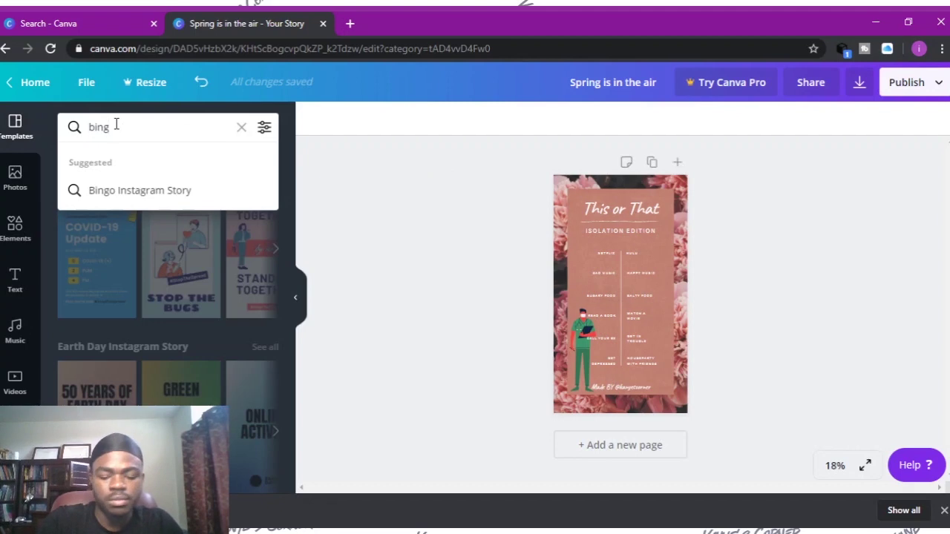
left_click(162, 191)
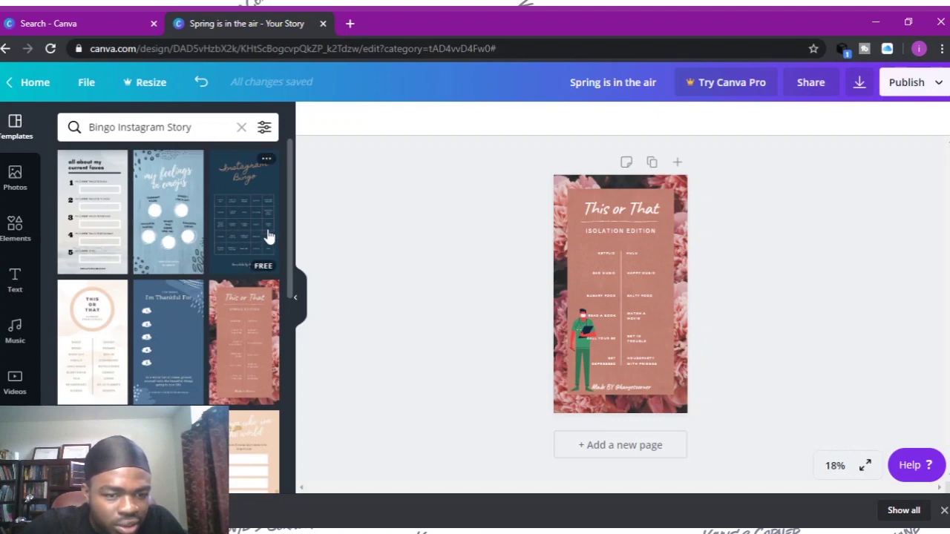
mouse_move(289, 229)
left_mouse_down()
mouse_move(303, 329)
mouse_move(294, 238)
left_mouse_up()
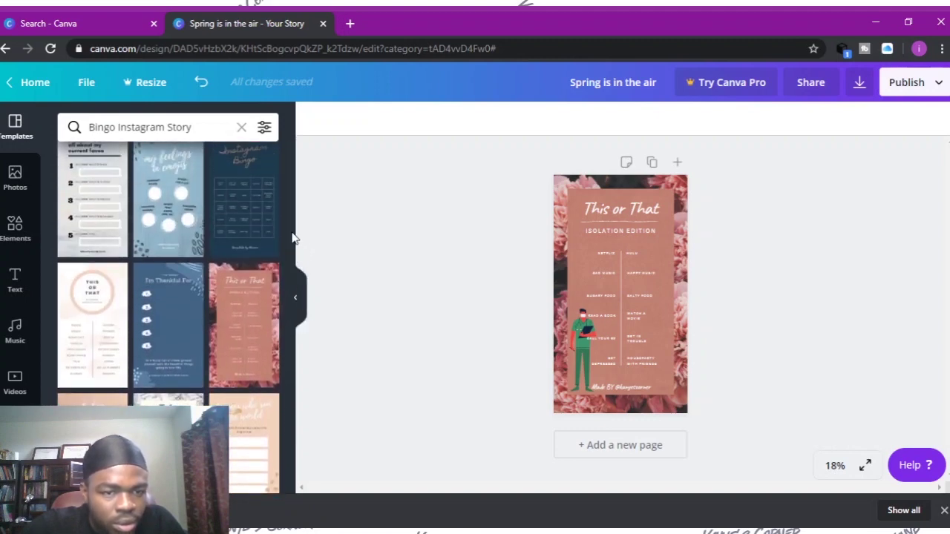
left_click(245, 219)
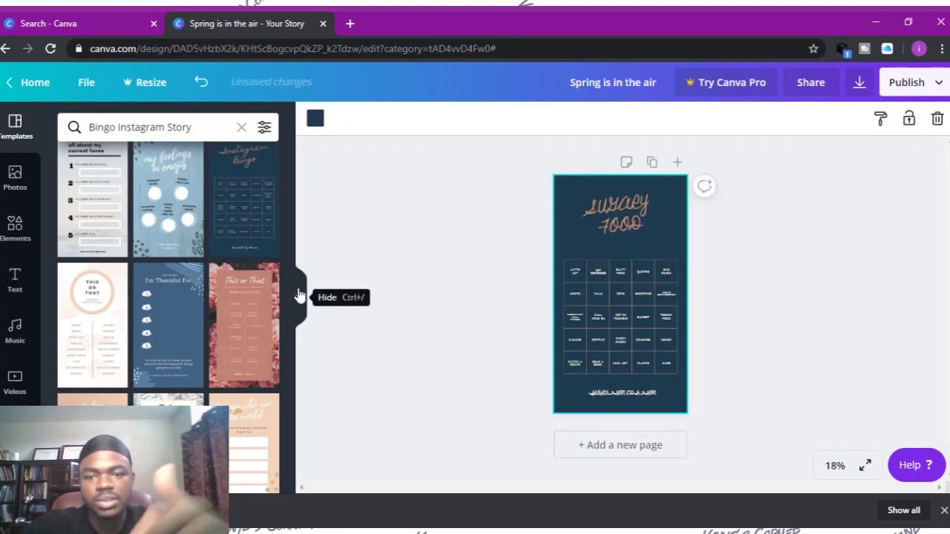
left_click(299, 300)
- Replace the SUGARY FOOD heading text with 'Coronavirus Bingo'
double_click(501, 208)
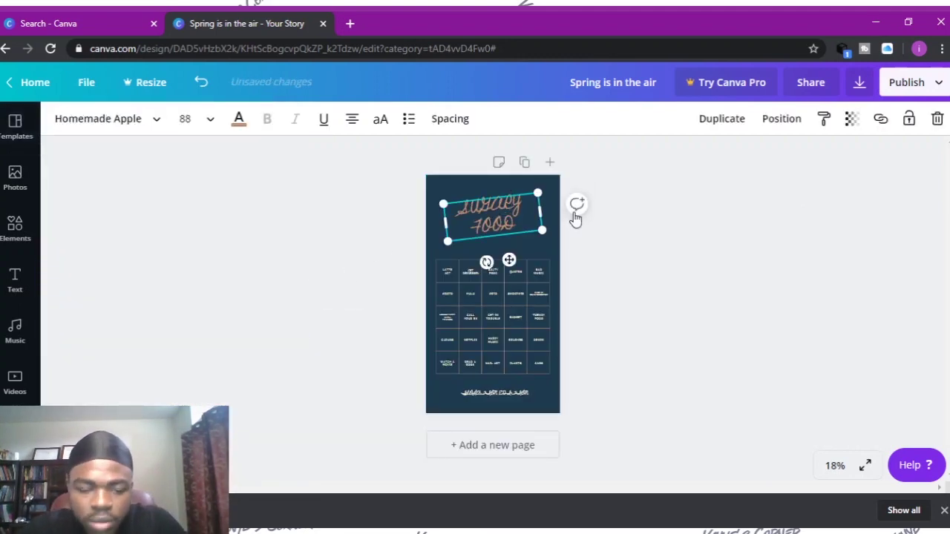
key("BackSpace")
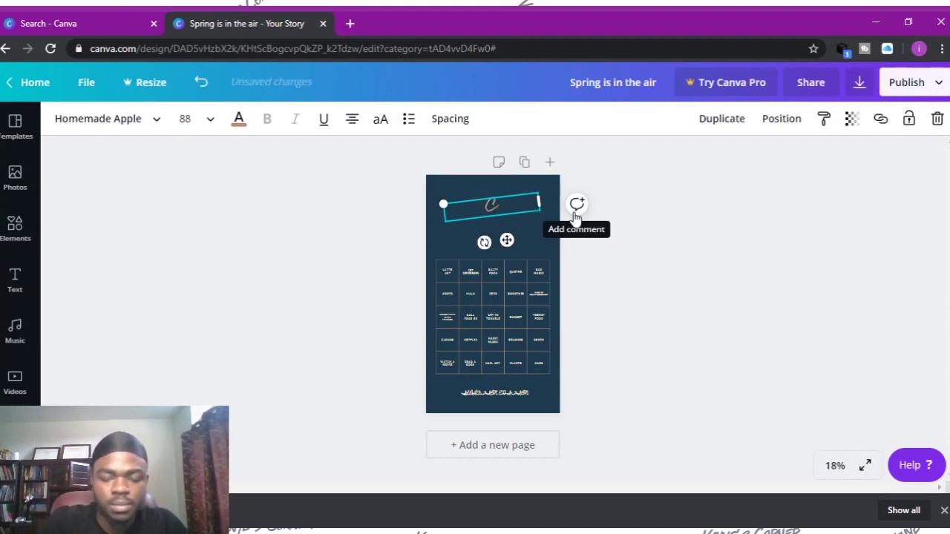
type("Corona")
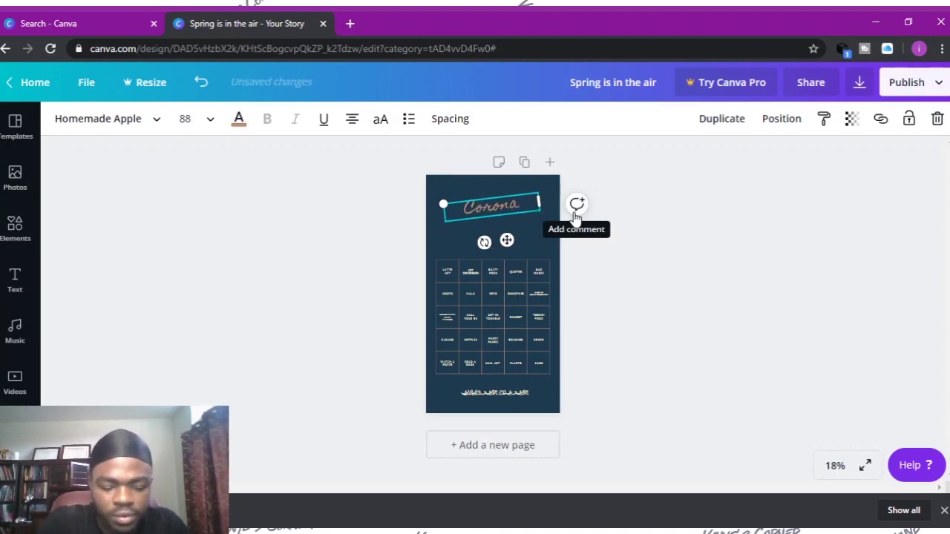
type("virus flu")
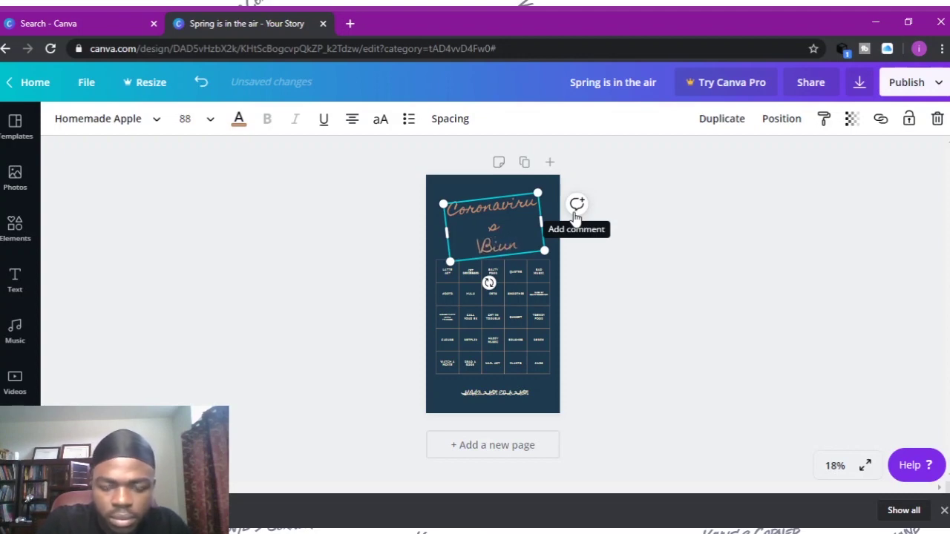
key("BackSpace")
key("BackSpace")
type("ngo")
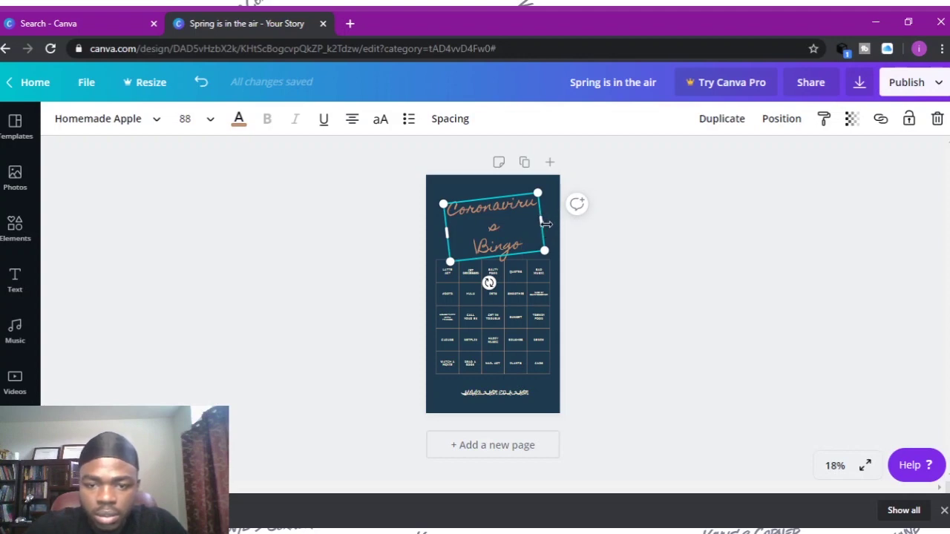
- Widen the heading so it fits two lines and nudge it slightly up-left
left_click_drag(542, 223, 559, 220)
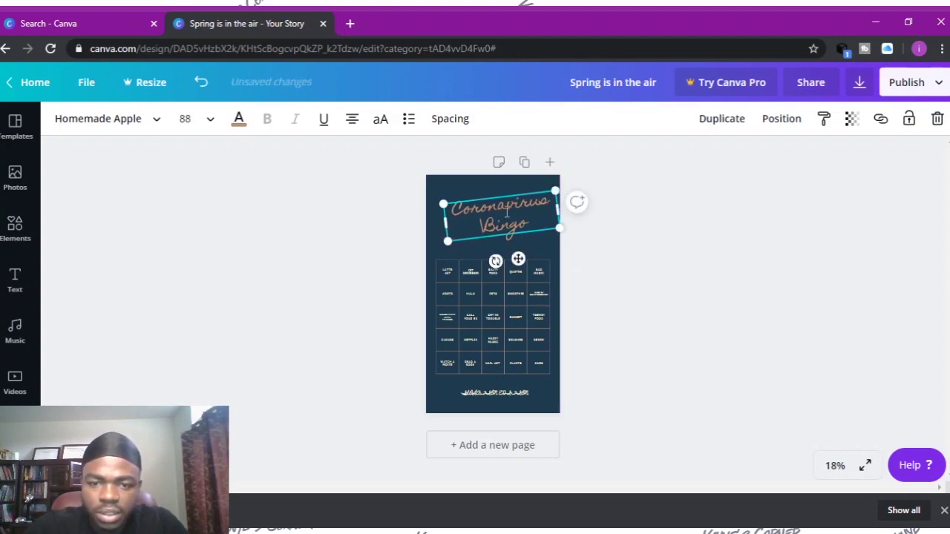
left_click_drag(516, 258, 511, 258)
left_click(619, 235)
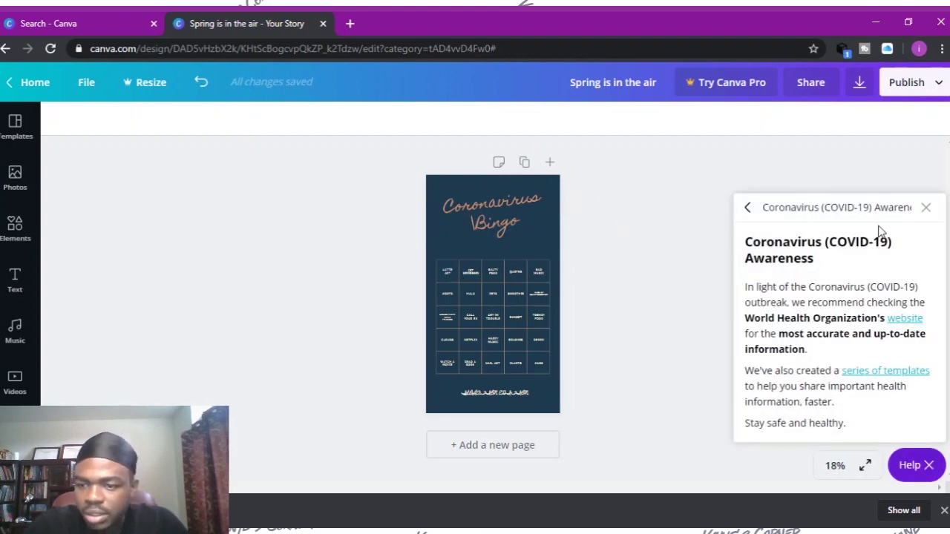
- Check the first bingo cell and close the COVID-19 awareness panel
left_click(454, 275)
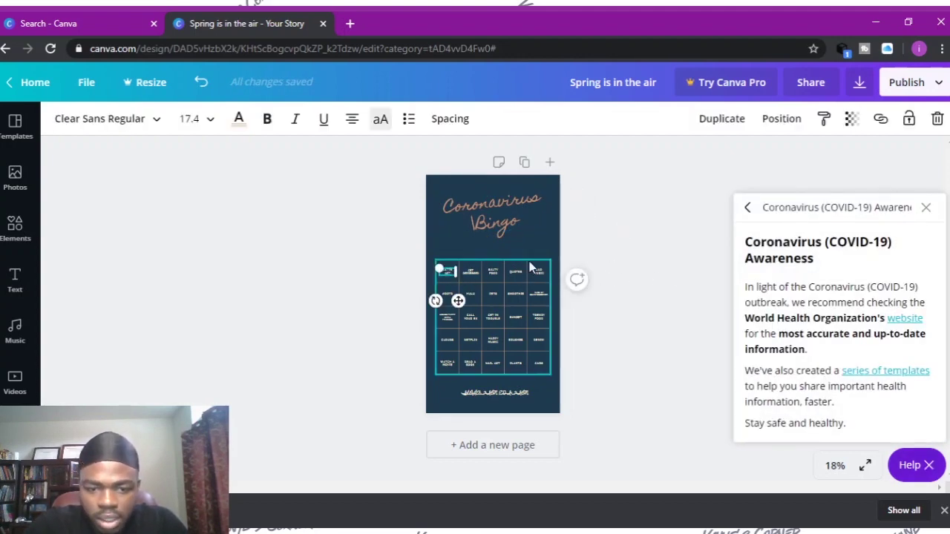
key("Escape")
left_click(450, 273)
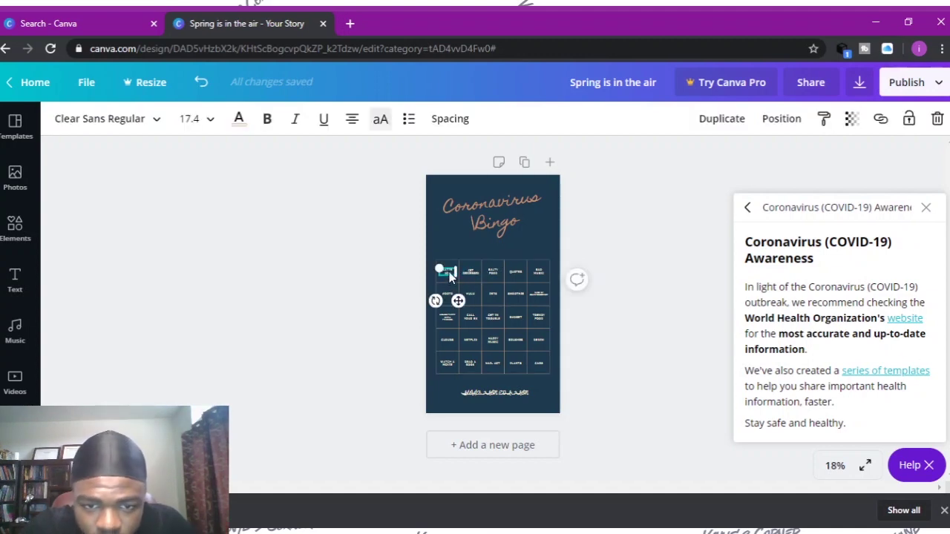
left_click(643, 269)
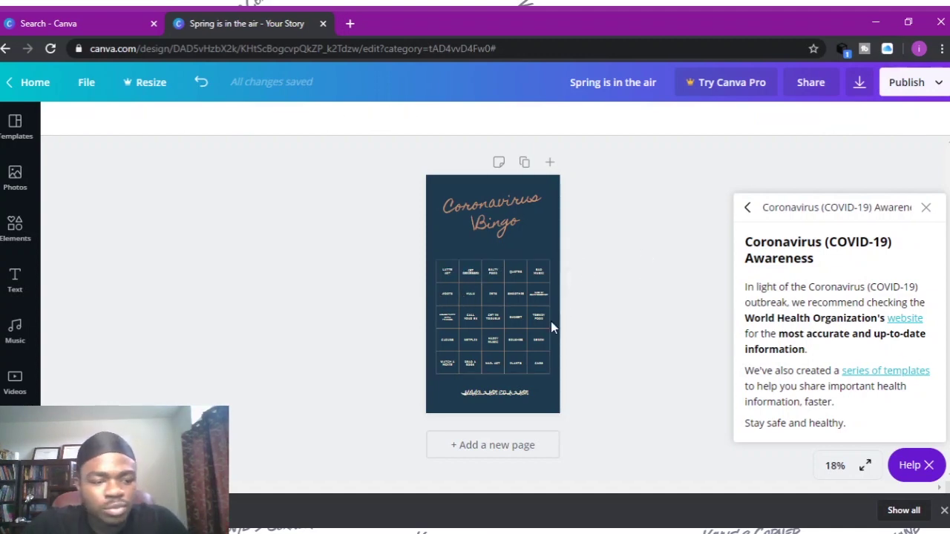
left_click(925, 208)
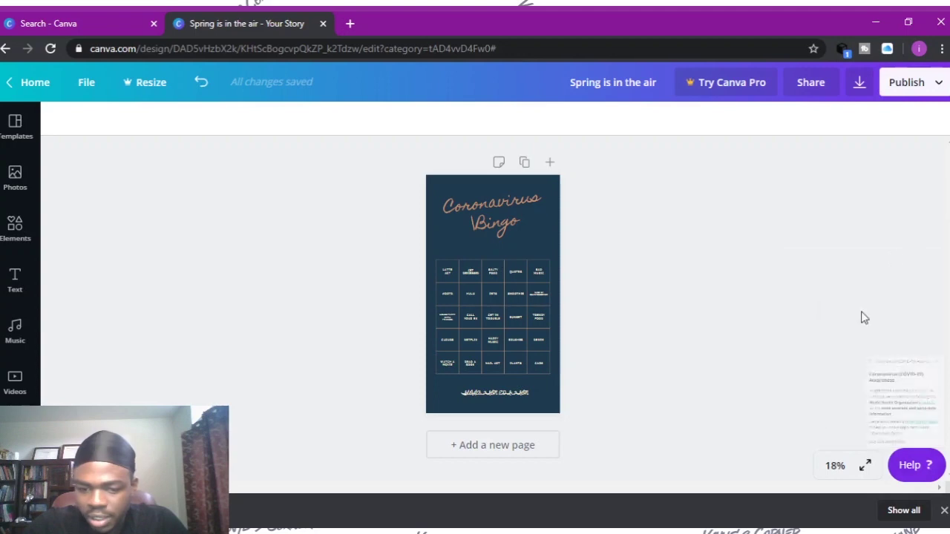
- Preview the bingo story full screen twice, setting zoom to 125% in between
left_click(864, 464)
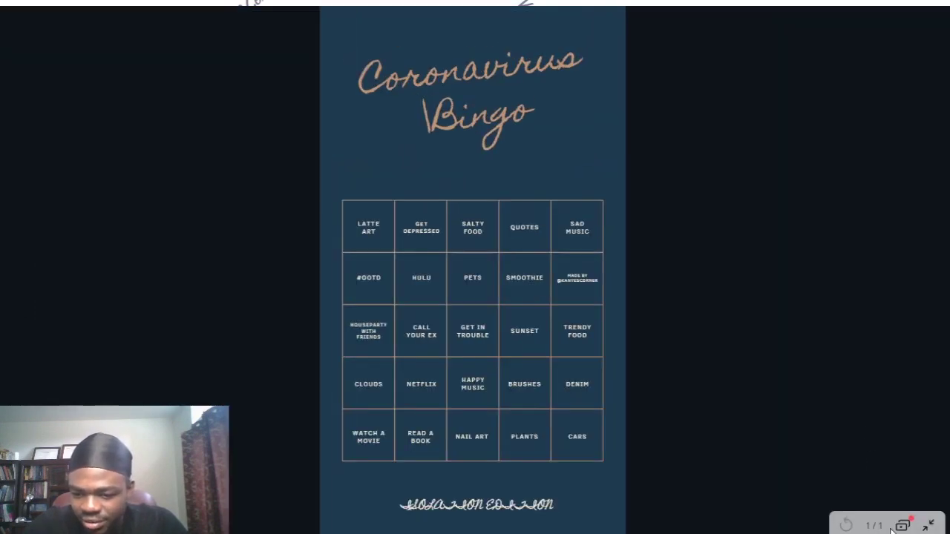
left_click(929, 527)
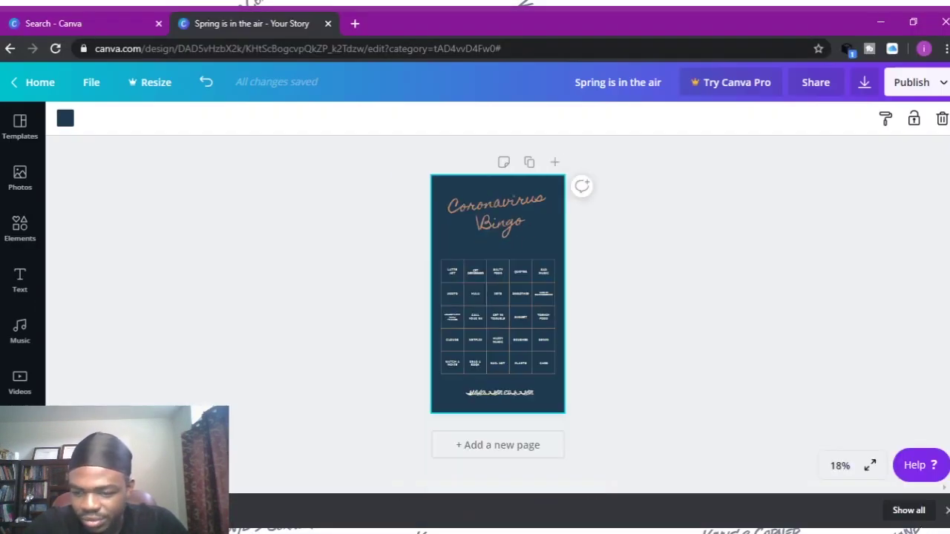
left_click(841, 466)
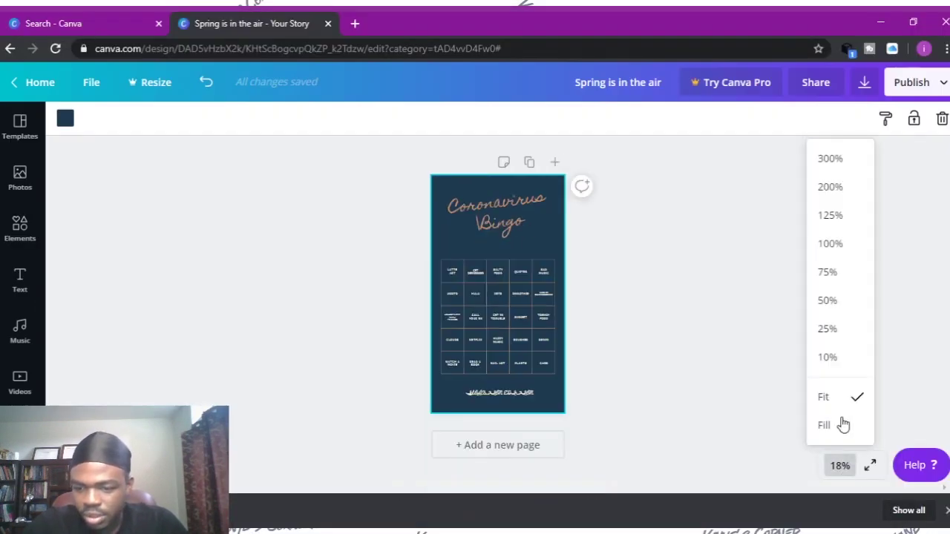
left_click(831, 217)
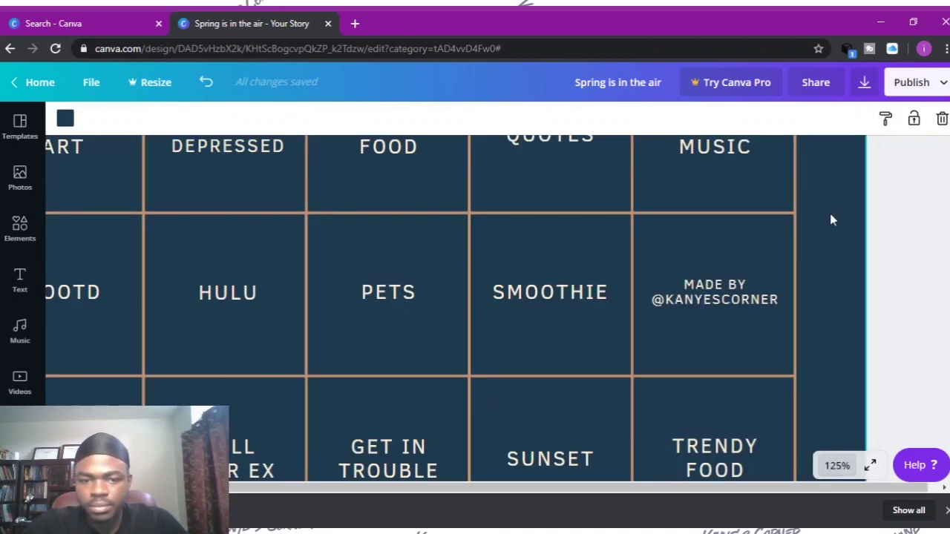
left_click(870, 465)
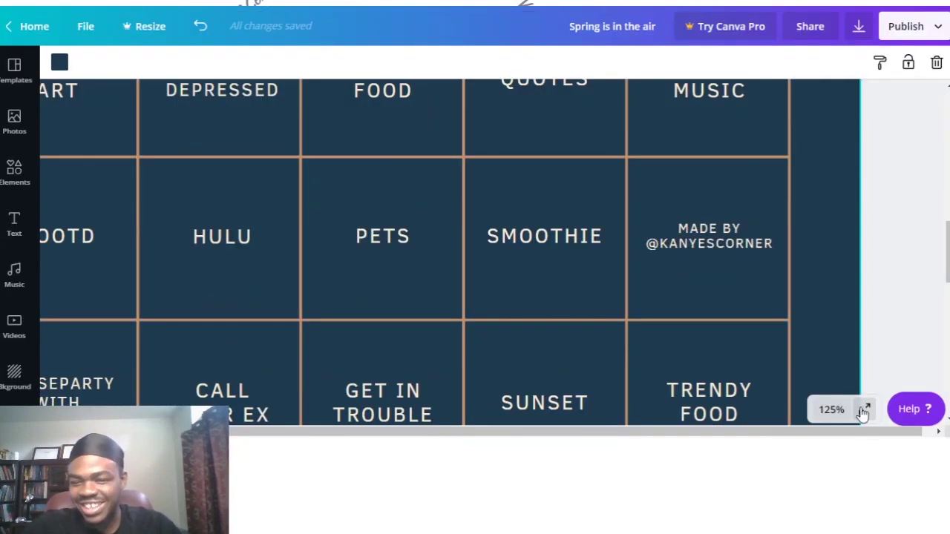
left_click(928, 526)
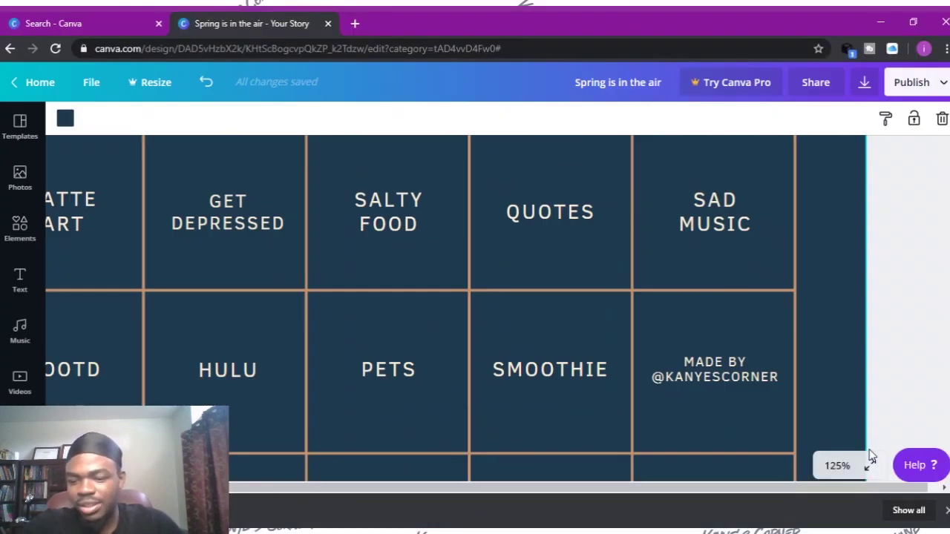
- Set the editor zoom to 100% and select the LATTE ART text
left_click(838, 465)
left_click(827, 245)
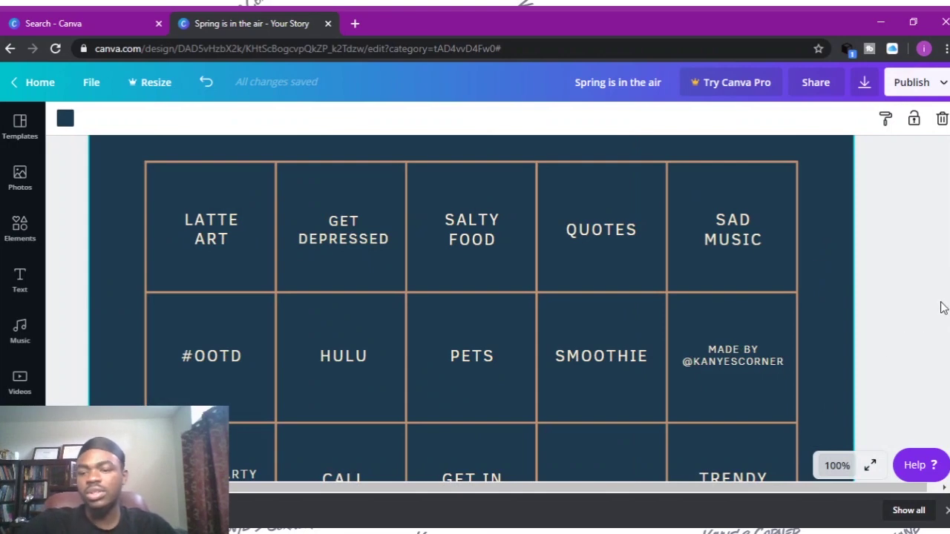
scroll(471, 308, "up", 7)
scroll(471, 308, "down", 6)
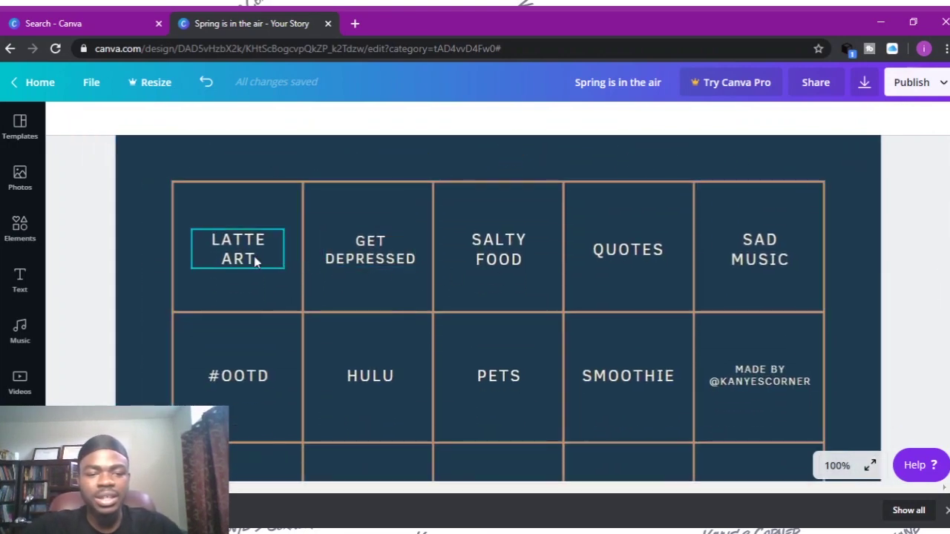
left_click(255, 257)
- Highlight the LATTE ART wording, then deselect it and scroll down the page
triple_click(258, 239)
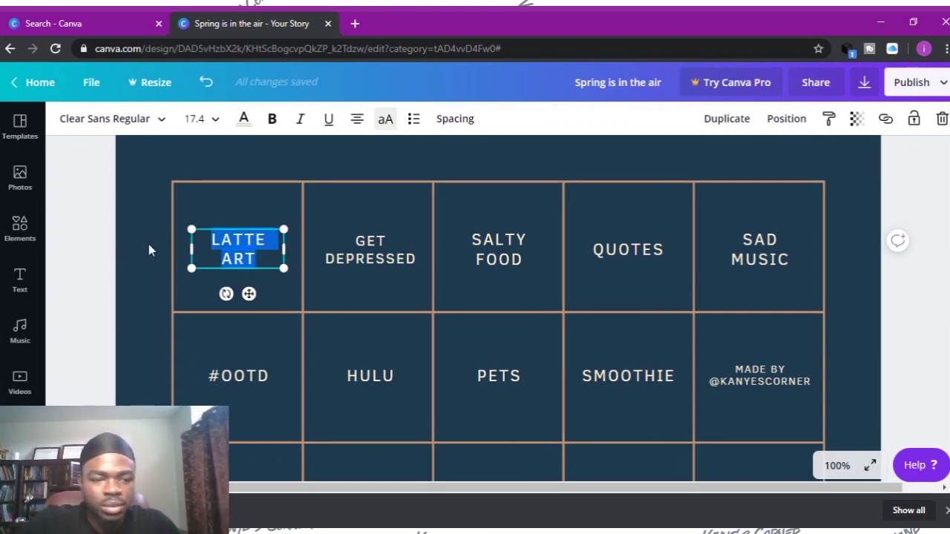
left_click(93, 284)
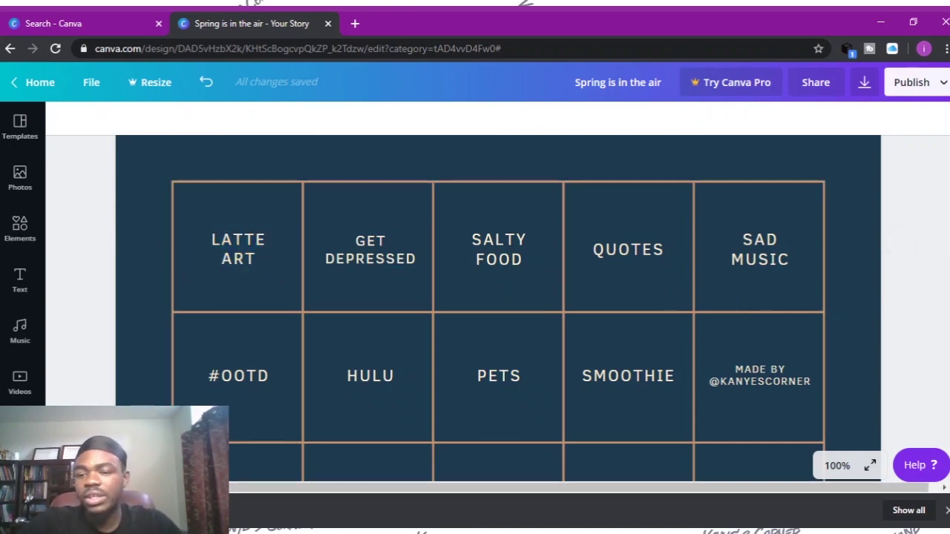
scroll(939, 288, "down", 8)
scroll(746, 311, "down", 1)
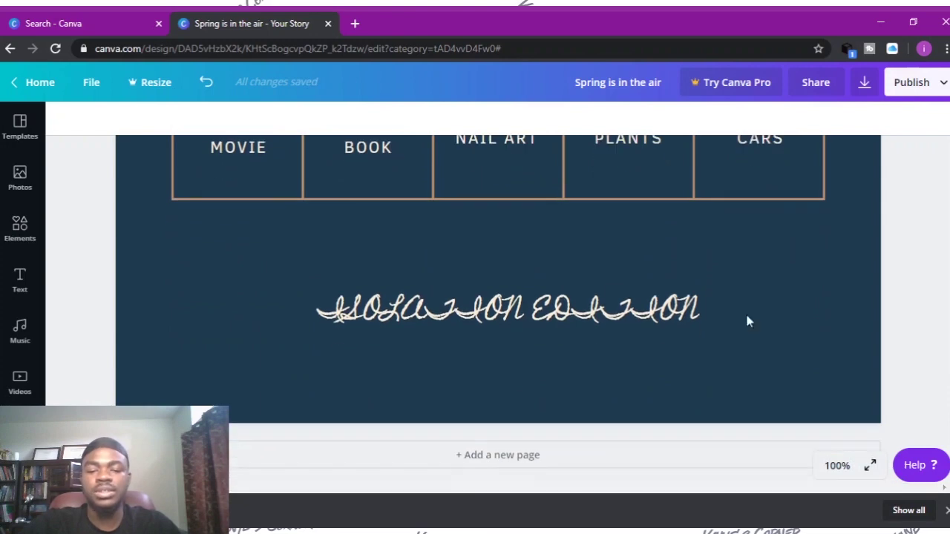
- Replace the ISOLATION EDITION caption text with 'lalalalaal'
left_click(616, 318)
left_click(619, 318)
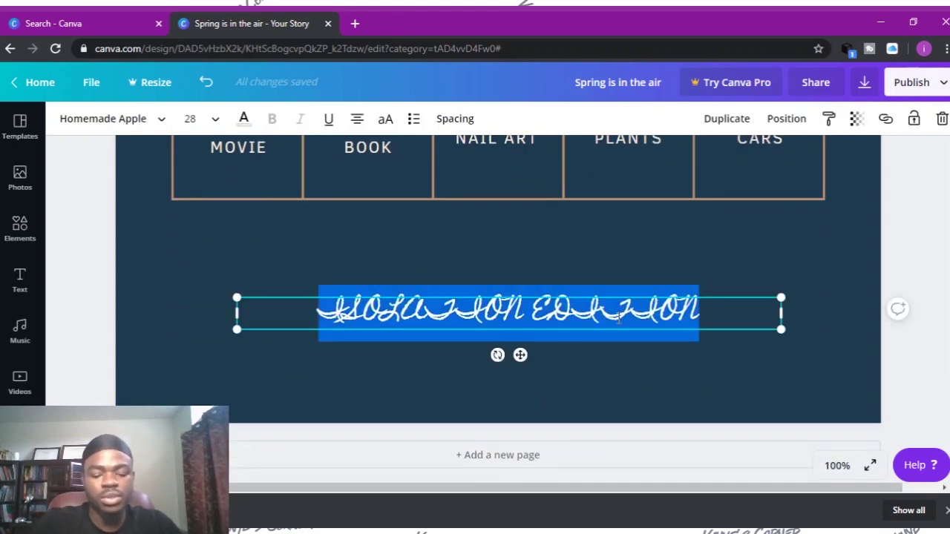
type("lalalalaal")
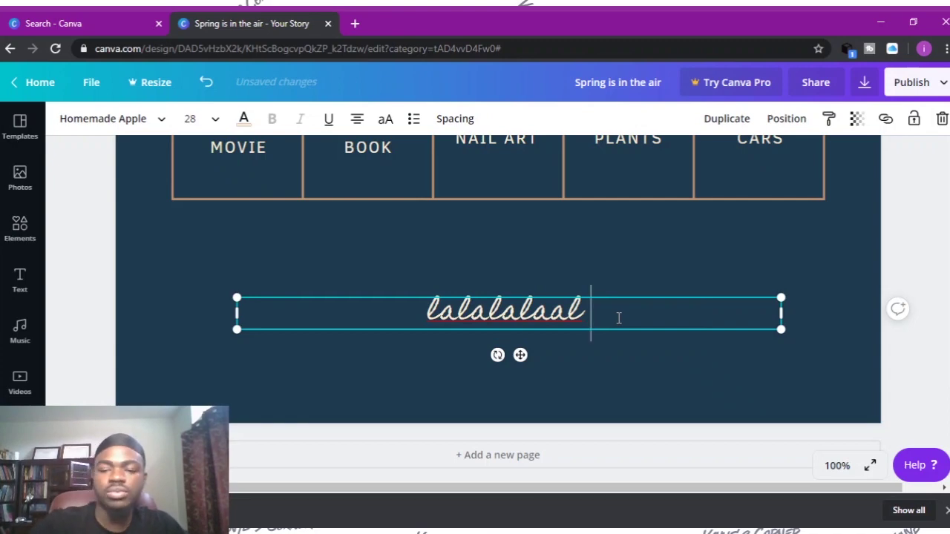
key("Escape")
scroll(660, 300, "up", 4)
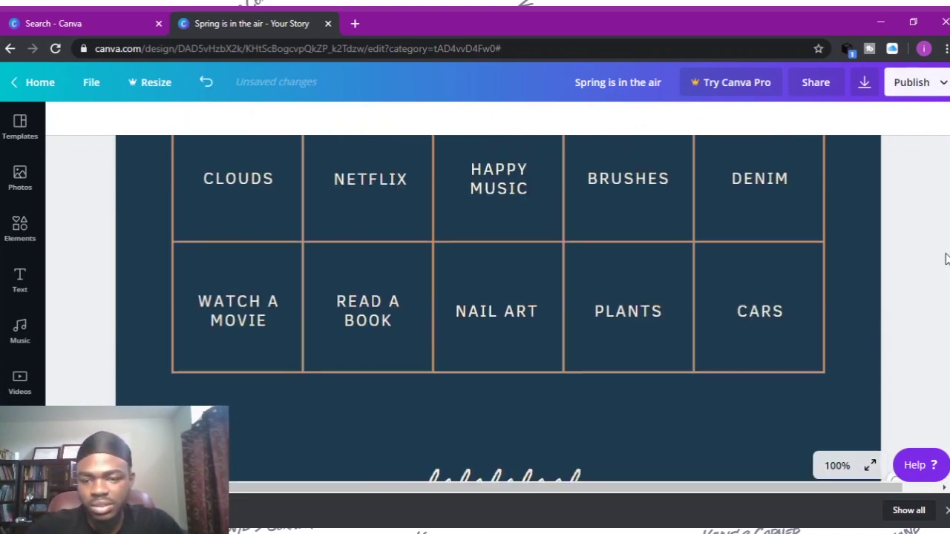
scroll(588, 362, "down", 4)
- Set the 'lalalalaal' caption font to Advent Pro Bold
left_click(587, 362)
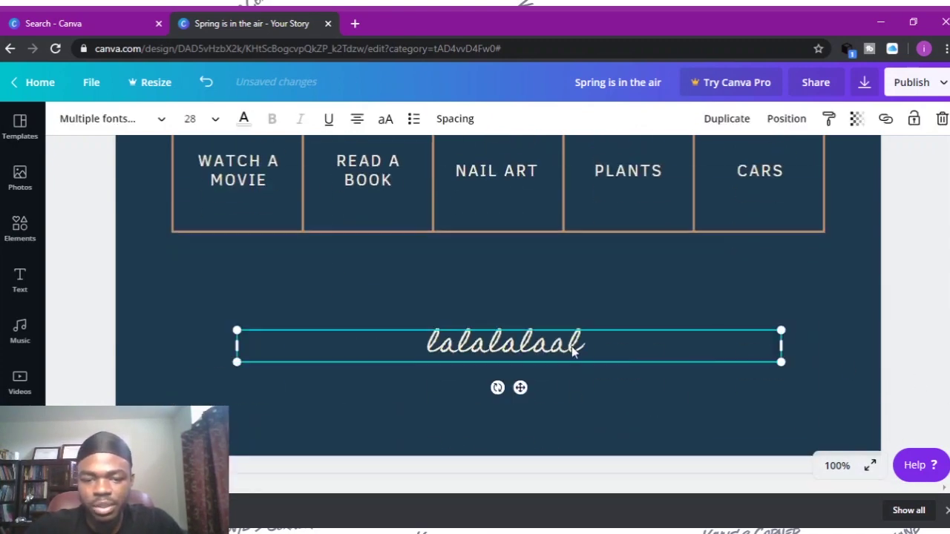
left_click(154, 123)
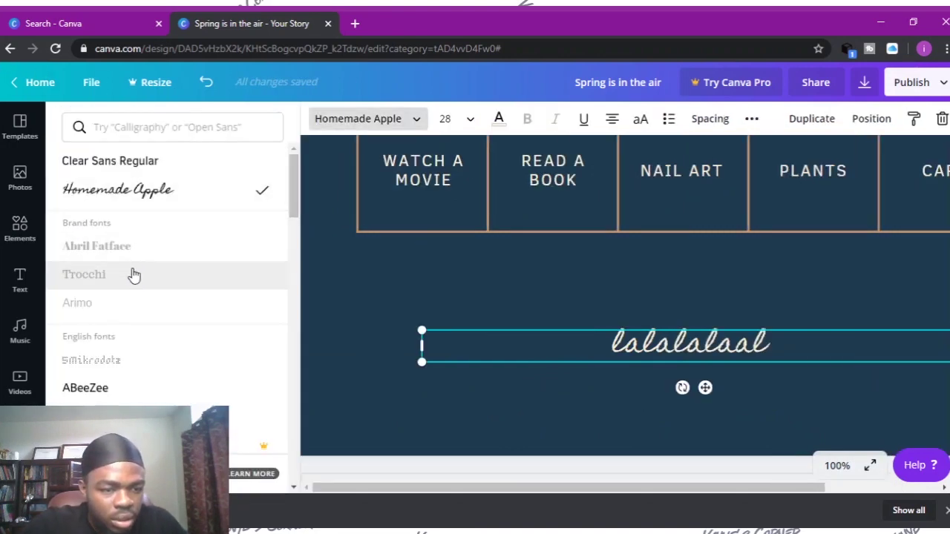
left_click(132, 274)
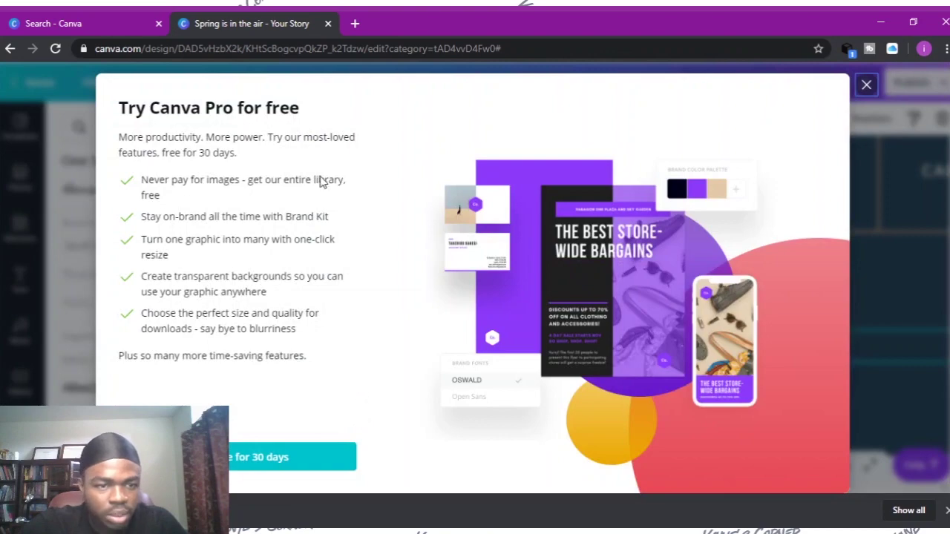
left_click(867, 86)
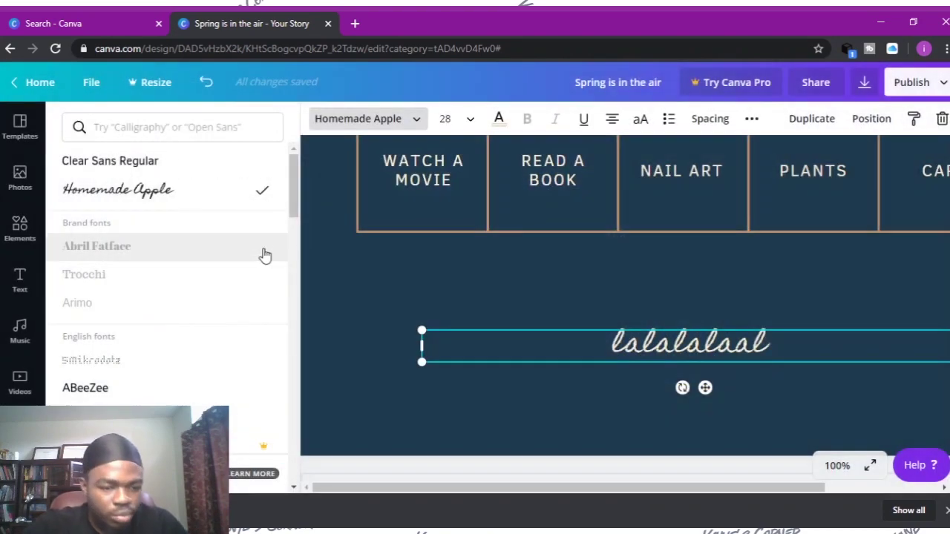
left_click_drag(292, 195, 290, 291)
scroll(289, 293, "down", 5)
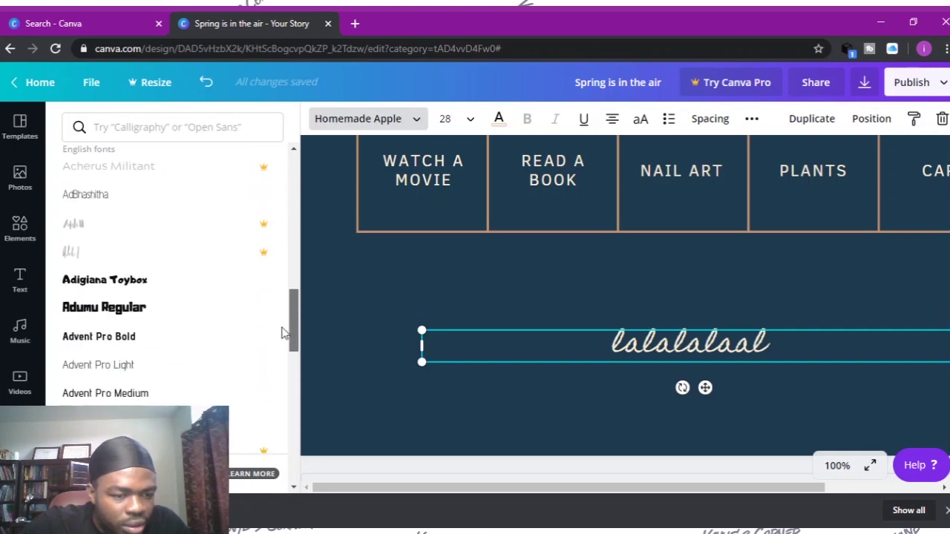
left_click(141, 285)
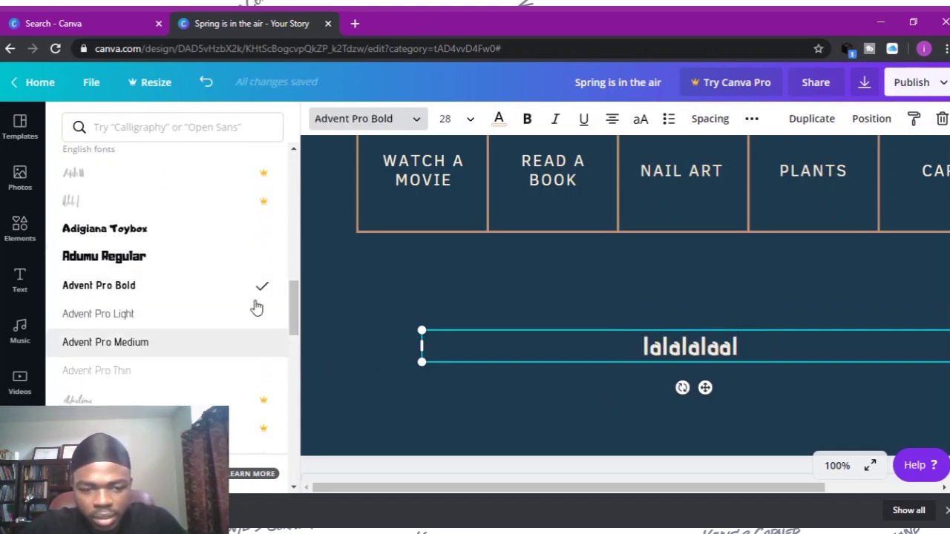
left_click(749, 472)
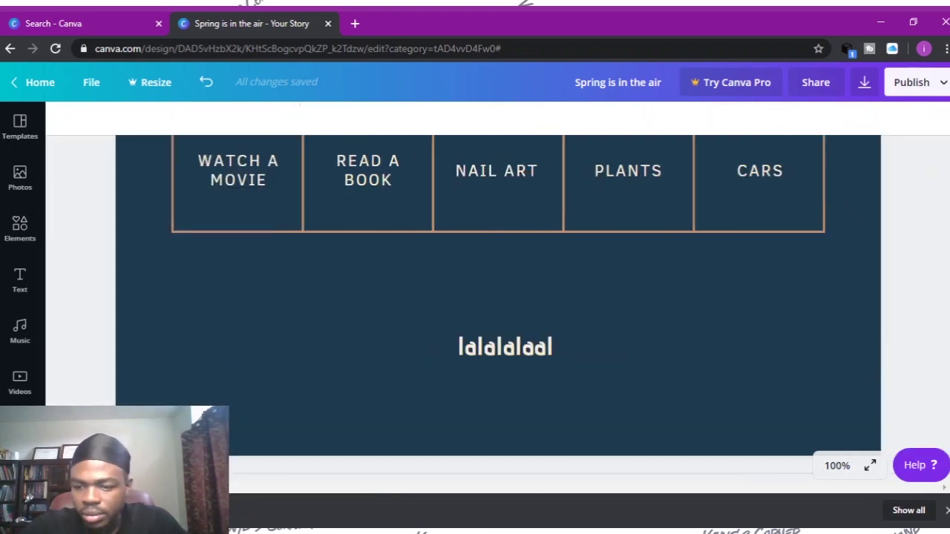
- Download the story as a PNG, dismiss the Canva Pro offer, and fit the page in view
scroll(497, 297, "up", 5)
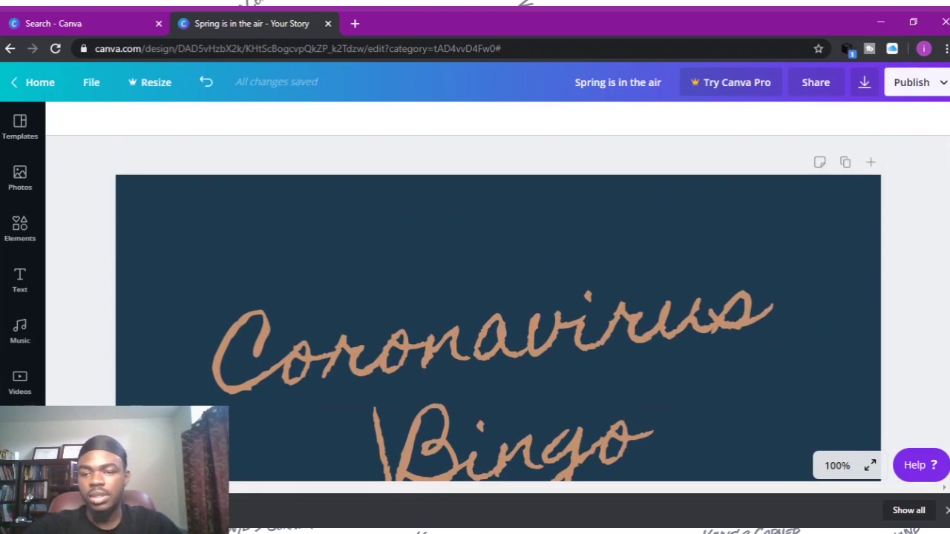
left_click(933, 85)
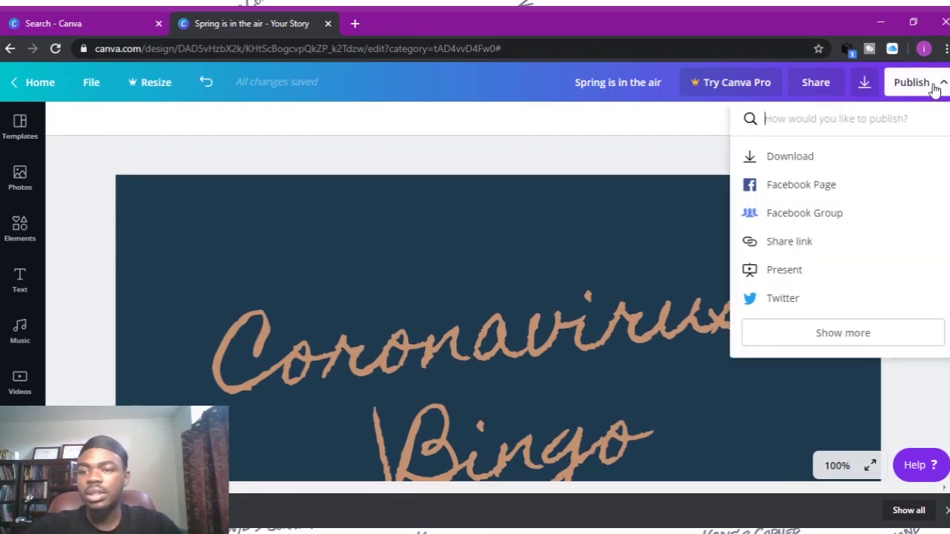
left_click(865, 83)
left_click(850, 326)
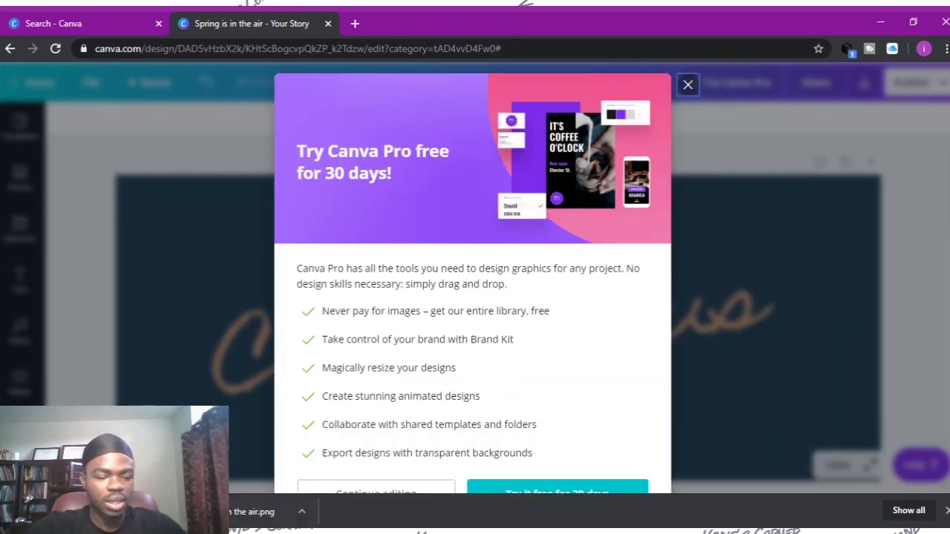
left_click(688, 85)
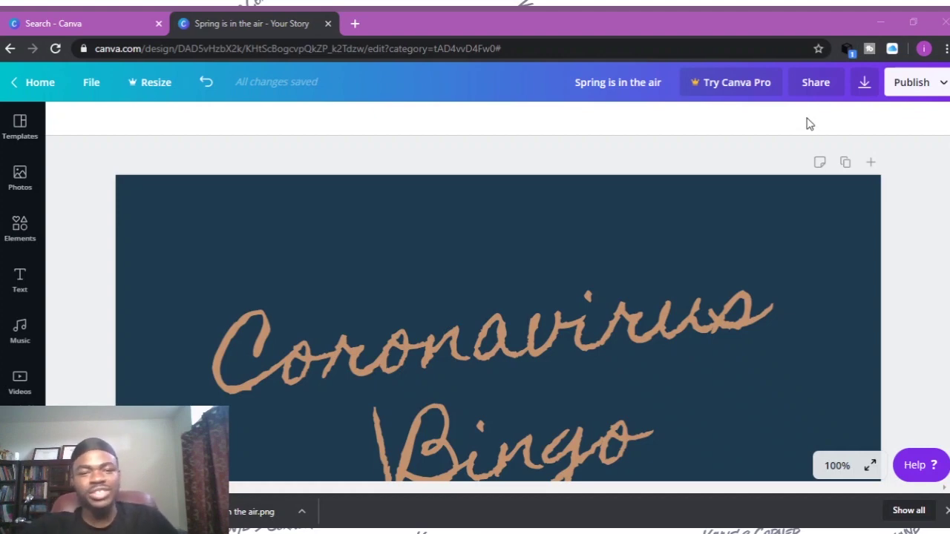
left_click(829, 250)
key("ctrl+alt+0")
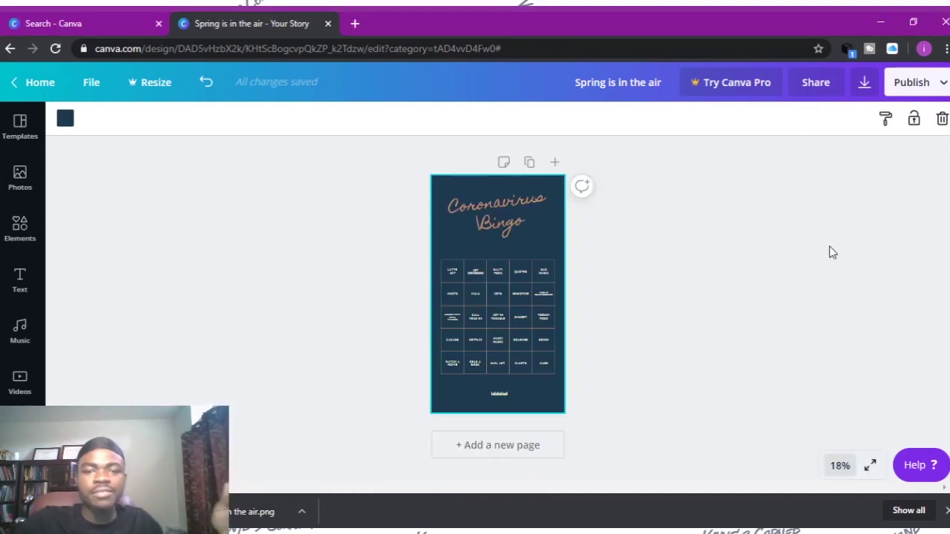